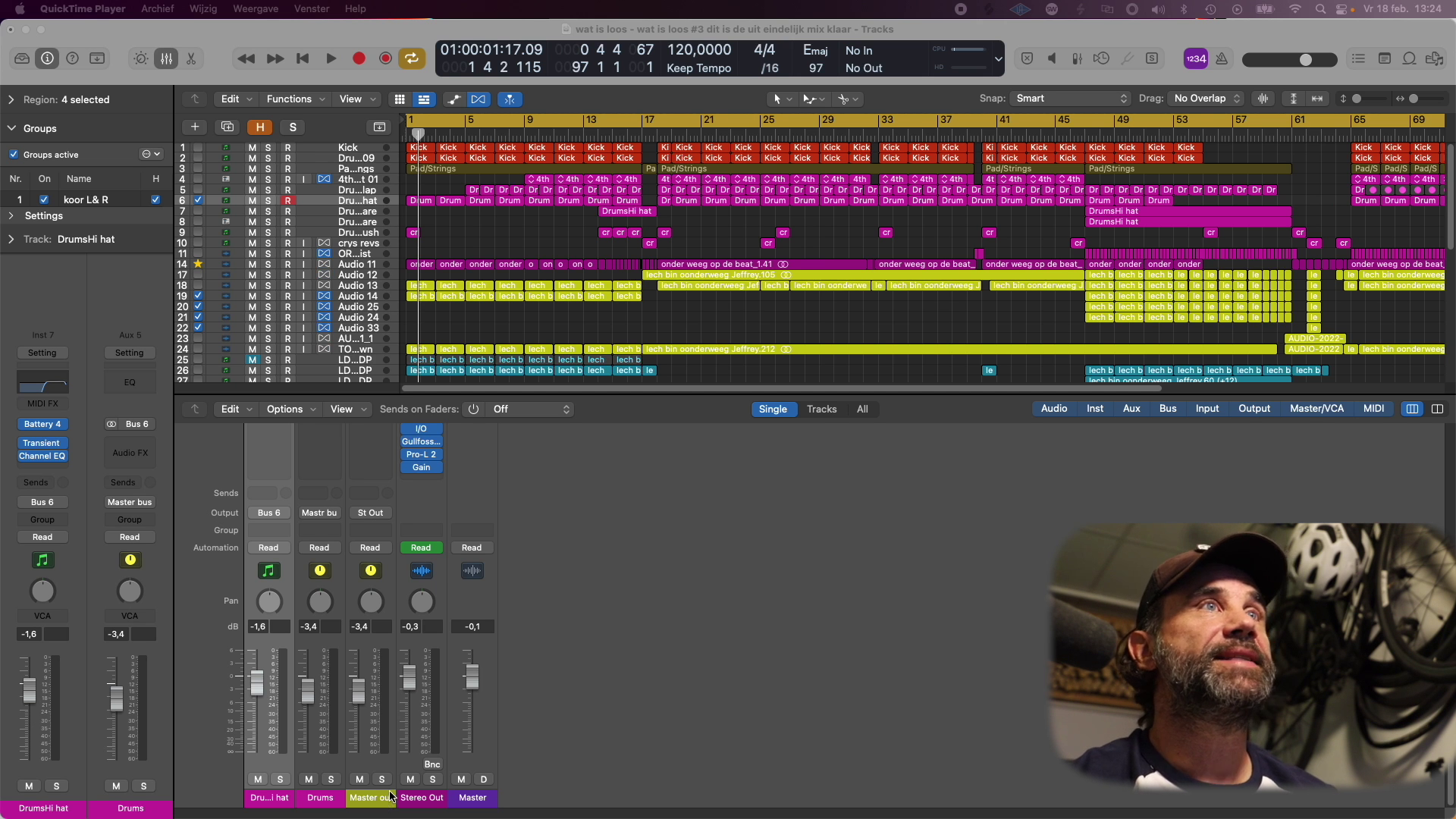
Cycle bars 25–29, mute the Pad/Strings and DrumsHi hat tracks, and play the loop
{"action": "left_click", "coordinate": [765, 126]}
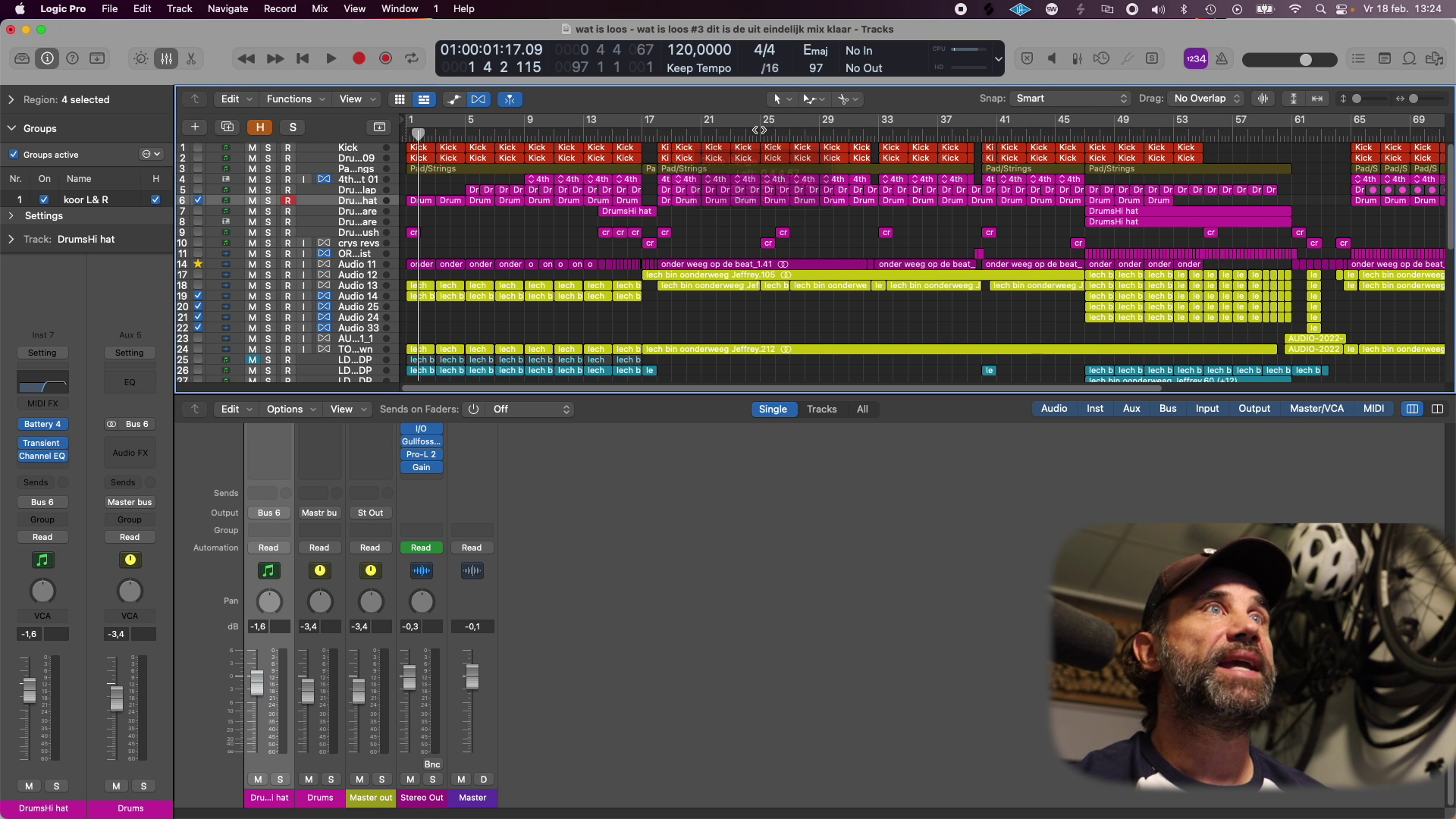
{"action": "left_click_drag", "start_coordinate": [764, 125], "coordinate": [817, 134]}
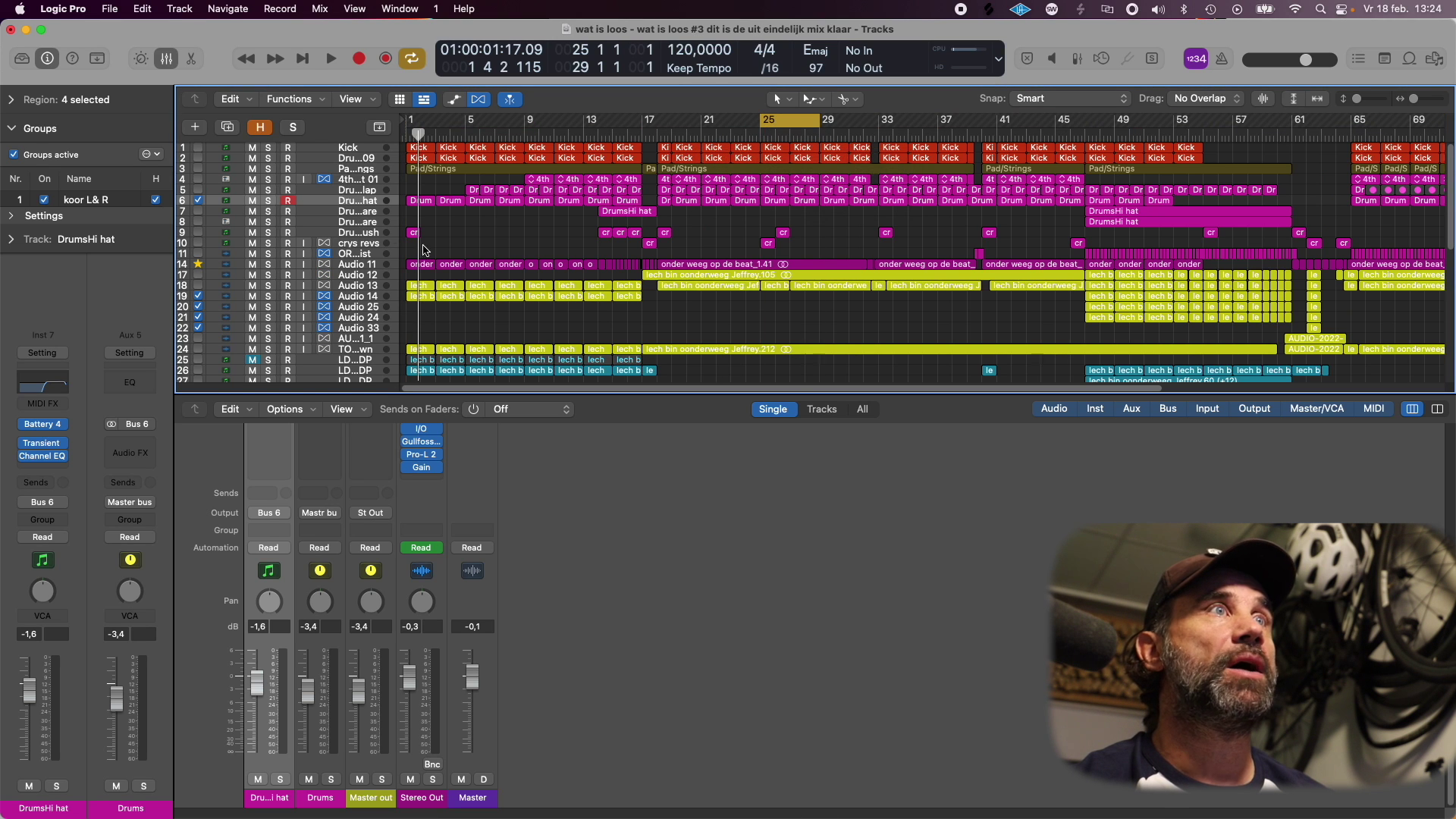
{"action": "left_click", "coordinate": [254, 169]}
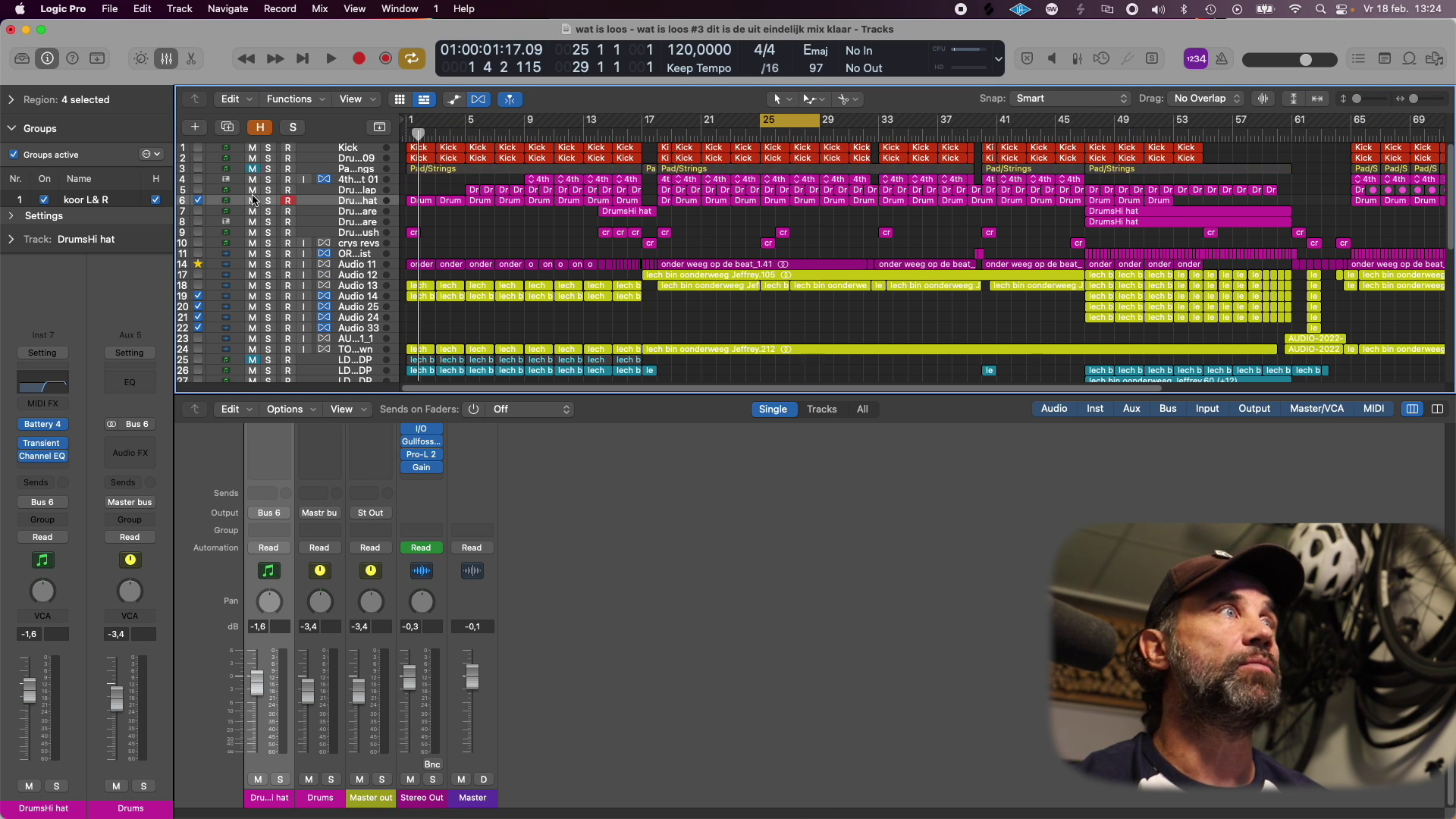
{"action": "left_click", "coordinate": [253, 201]}
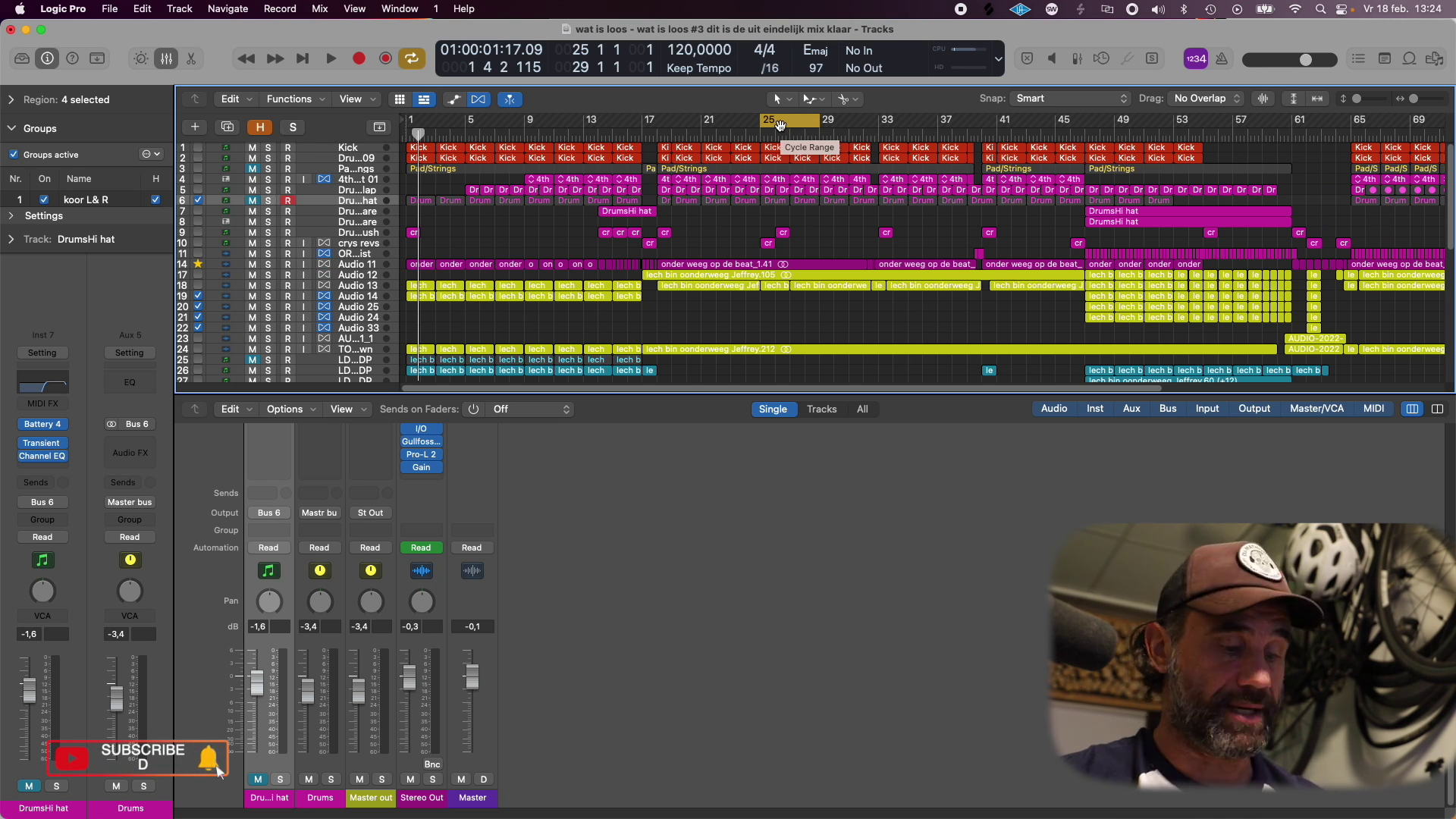
{"action": "key", "text": "space"}
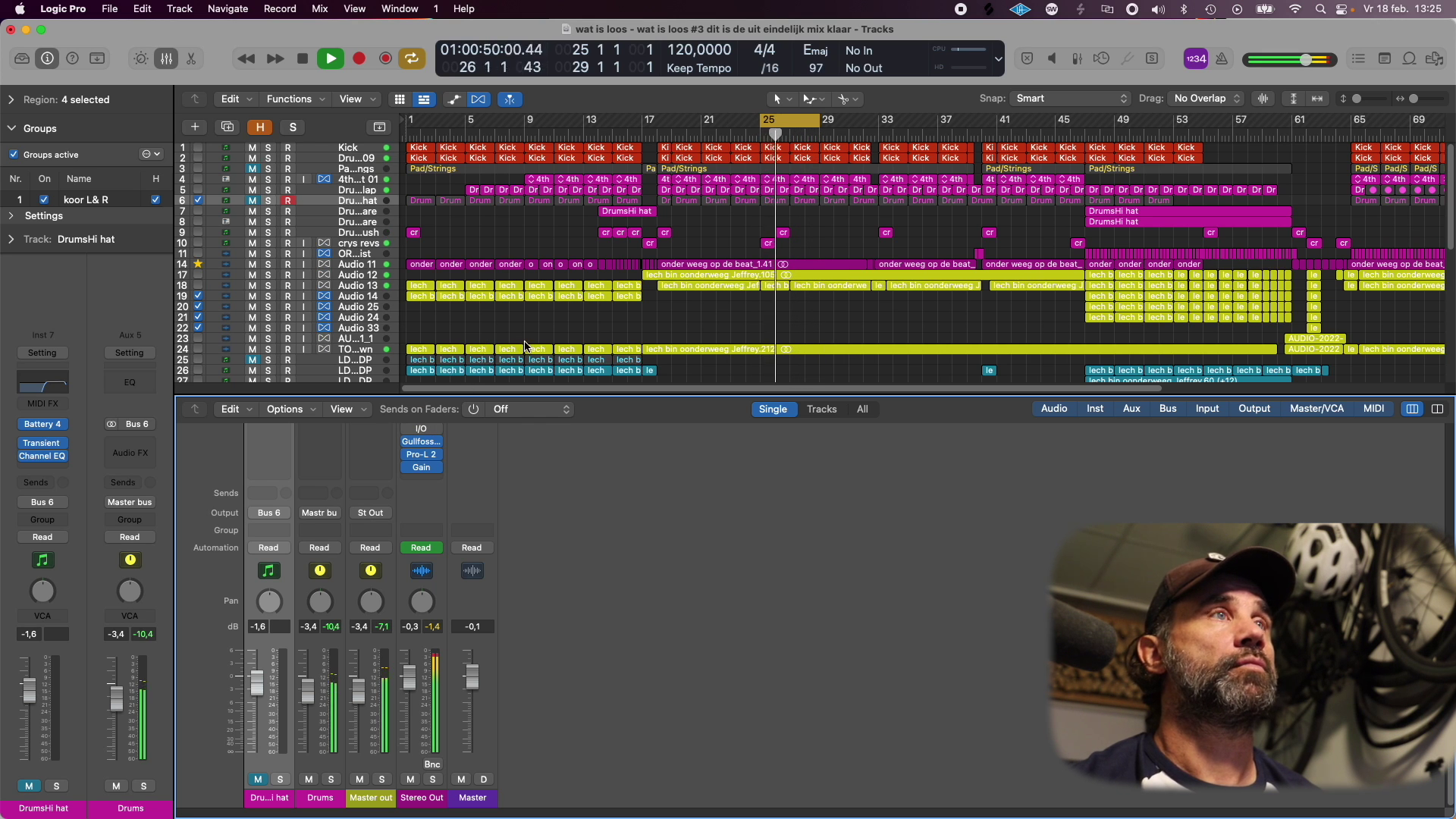
Solo the Pad/Strings track, play it alone, then unsolo it
{"action": "key", "text": "space"}
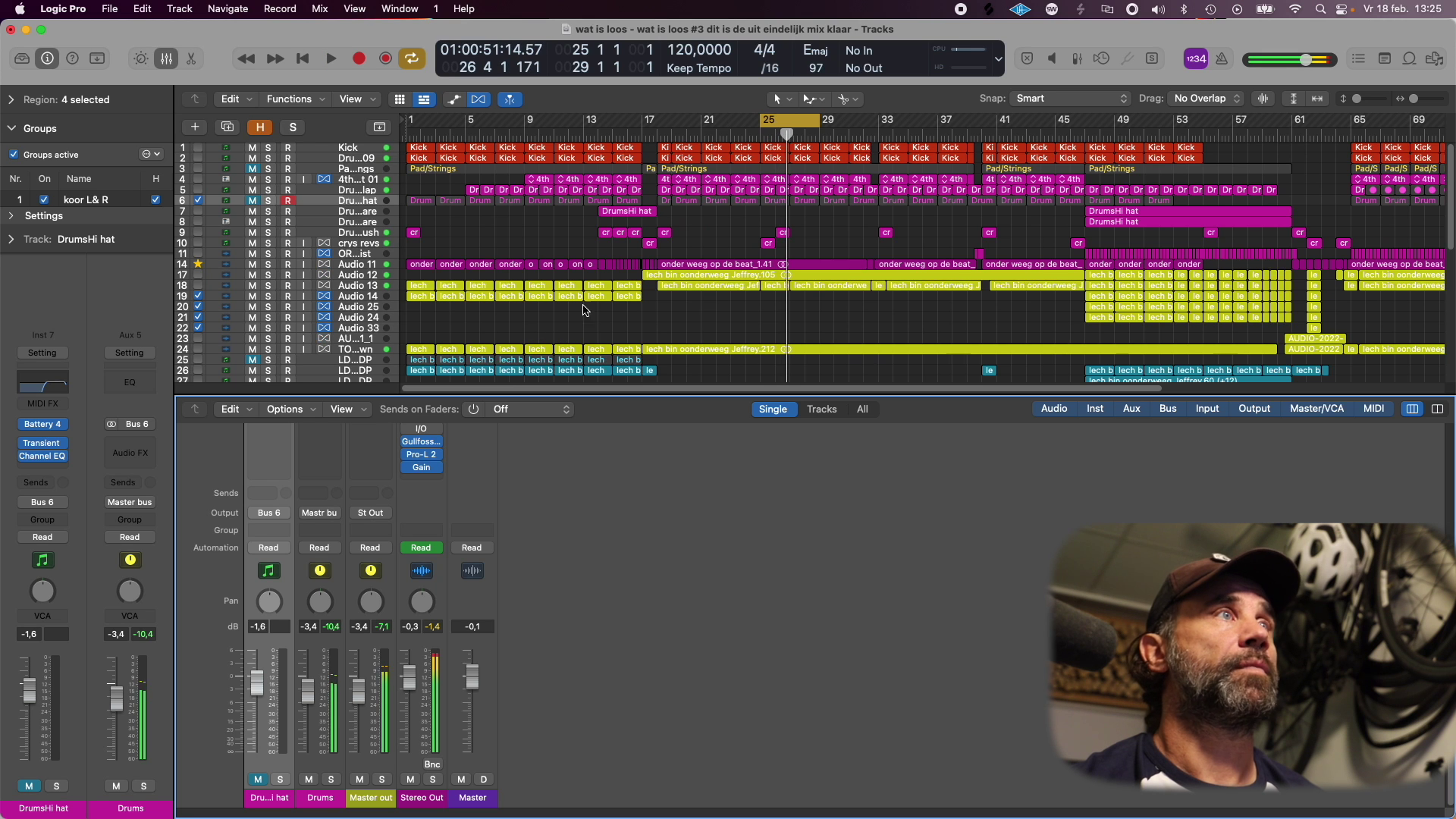
{"action": "left_click", "coordinate": [269, 168]}
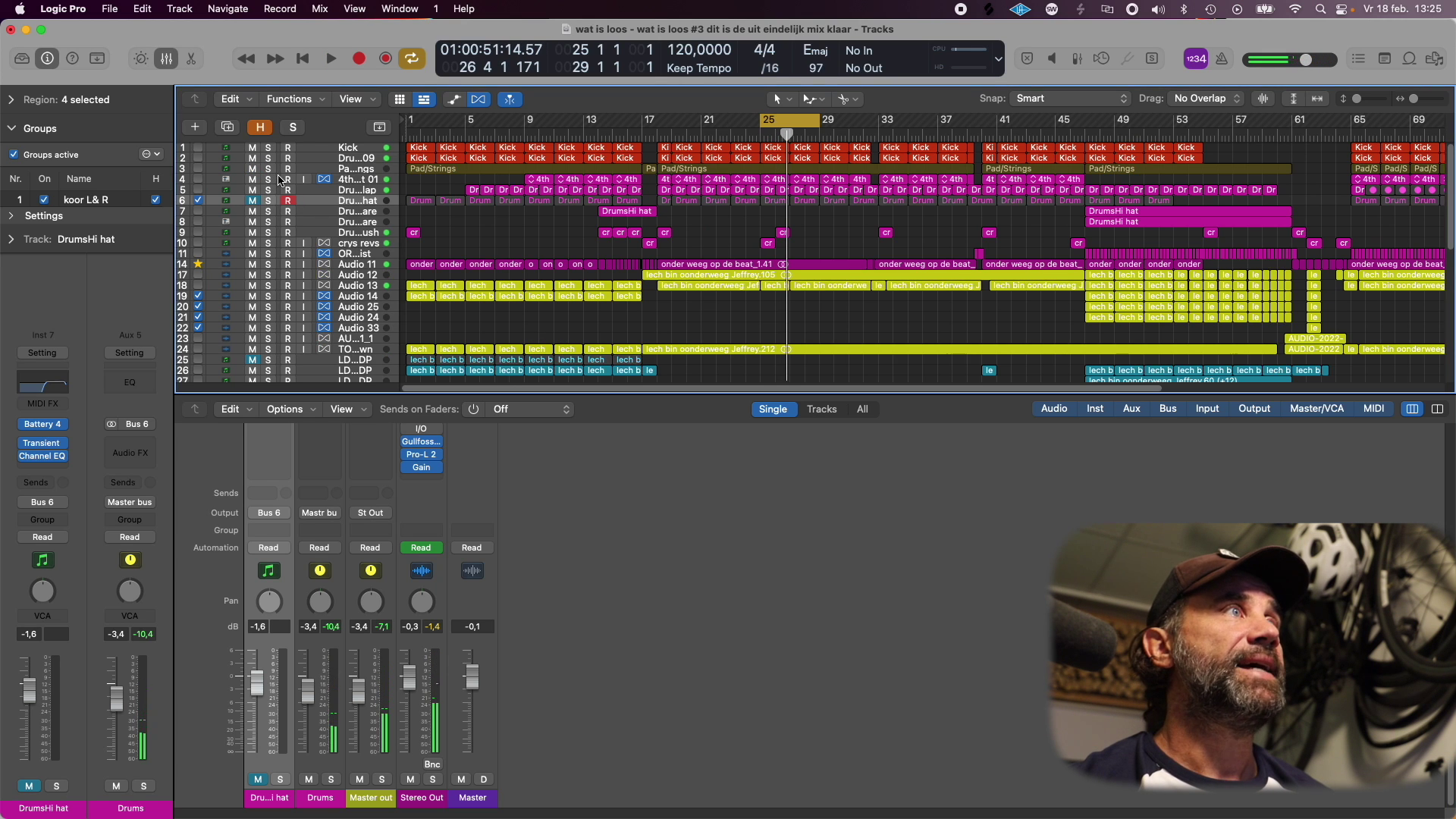
{"action": "key", "text": "space"}
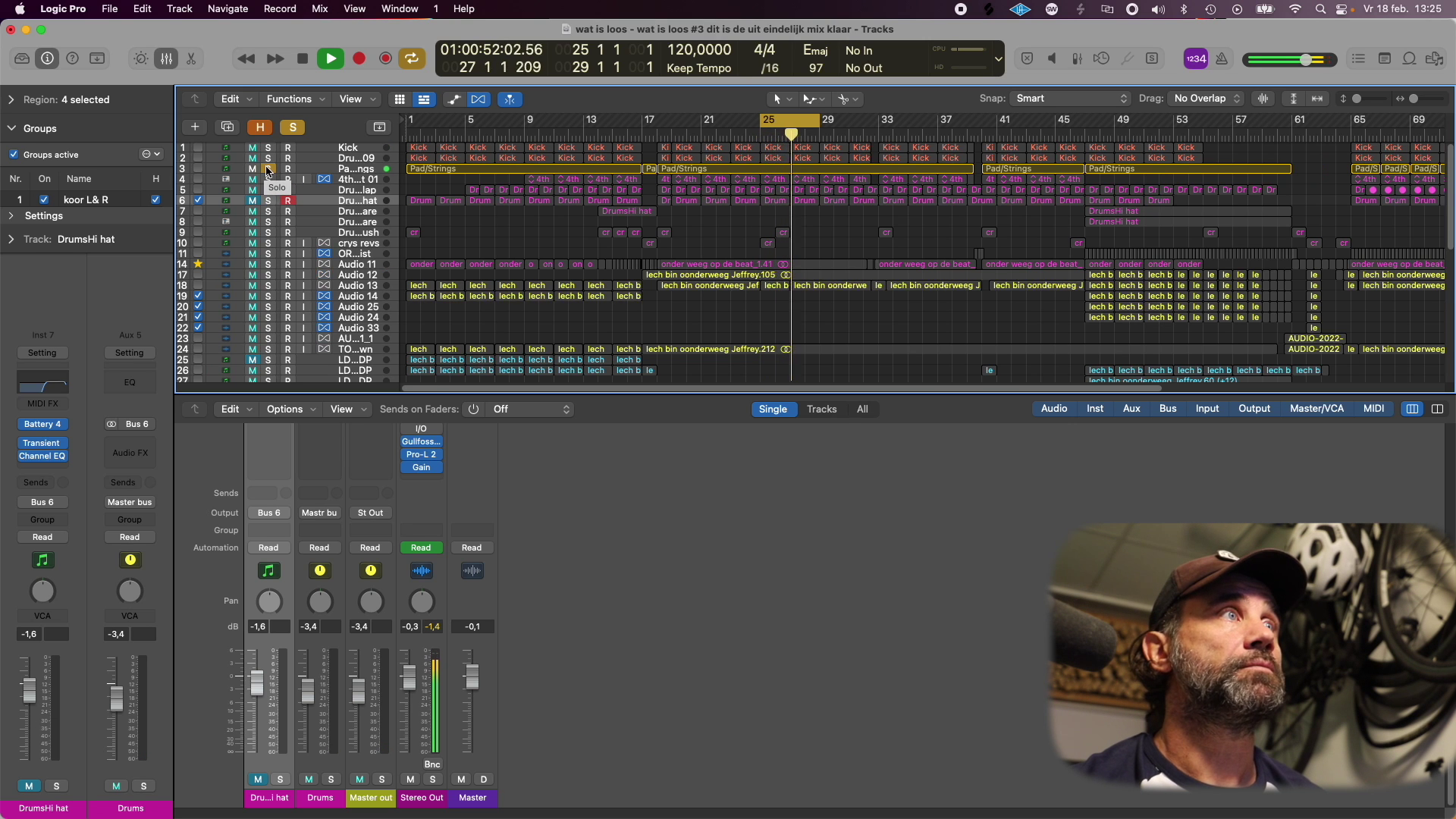
{"action": "left_click", "coordinate": [268, 169]}
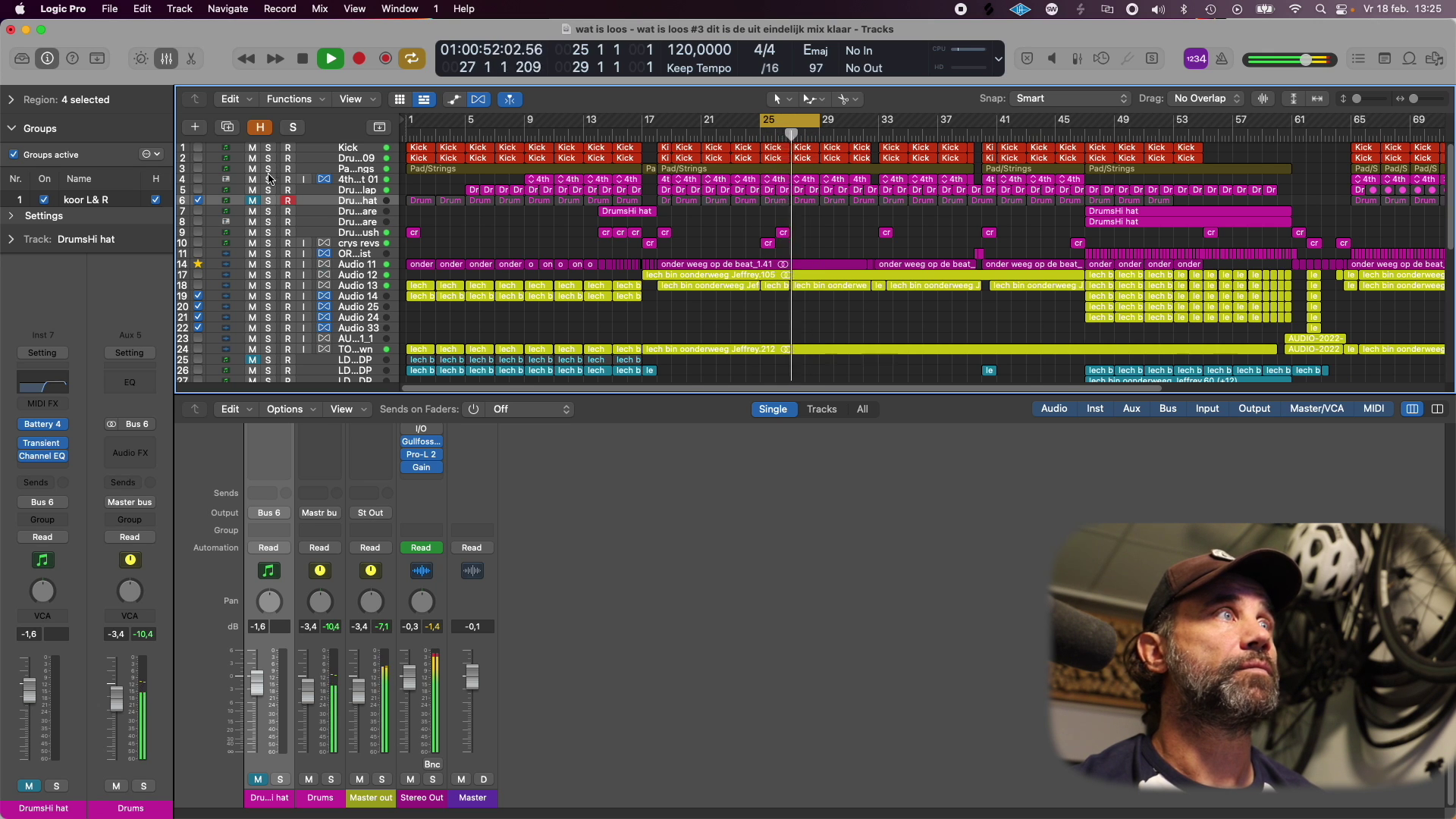
Stop playback and view the Pad/Strings offbeat notes in the Piano Roll before closing it
{"action": "key", "text": "space"}
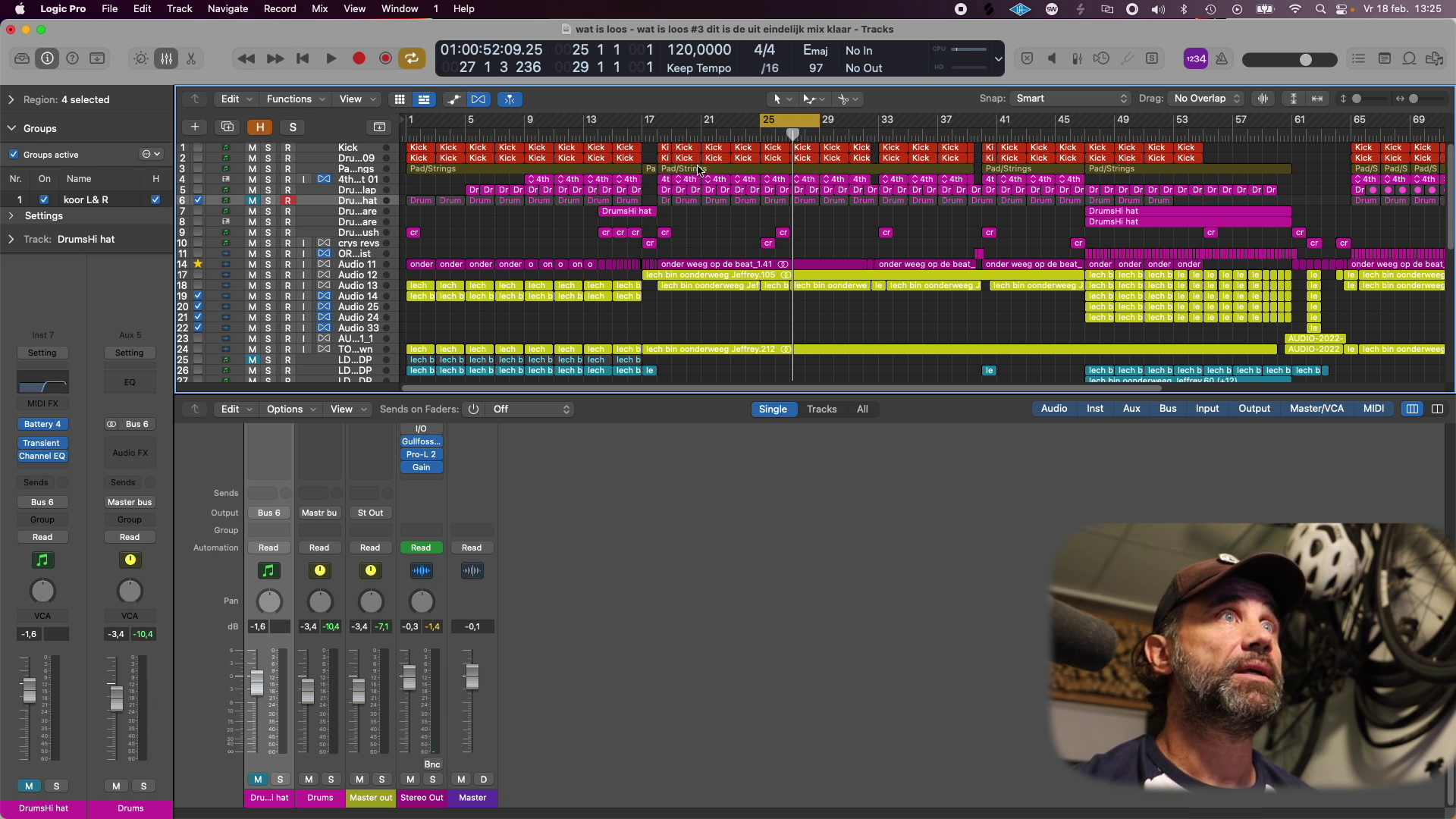
{"action": "double_click", "coordinate": [700, 170]}
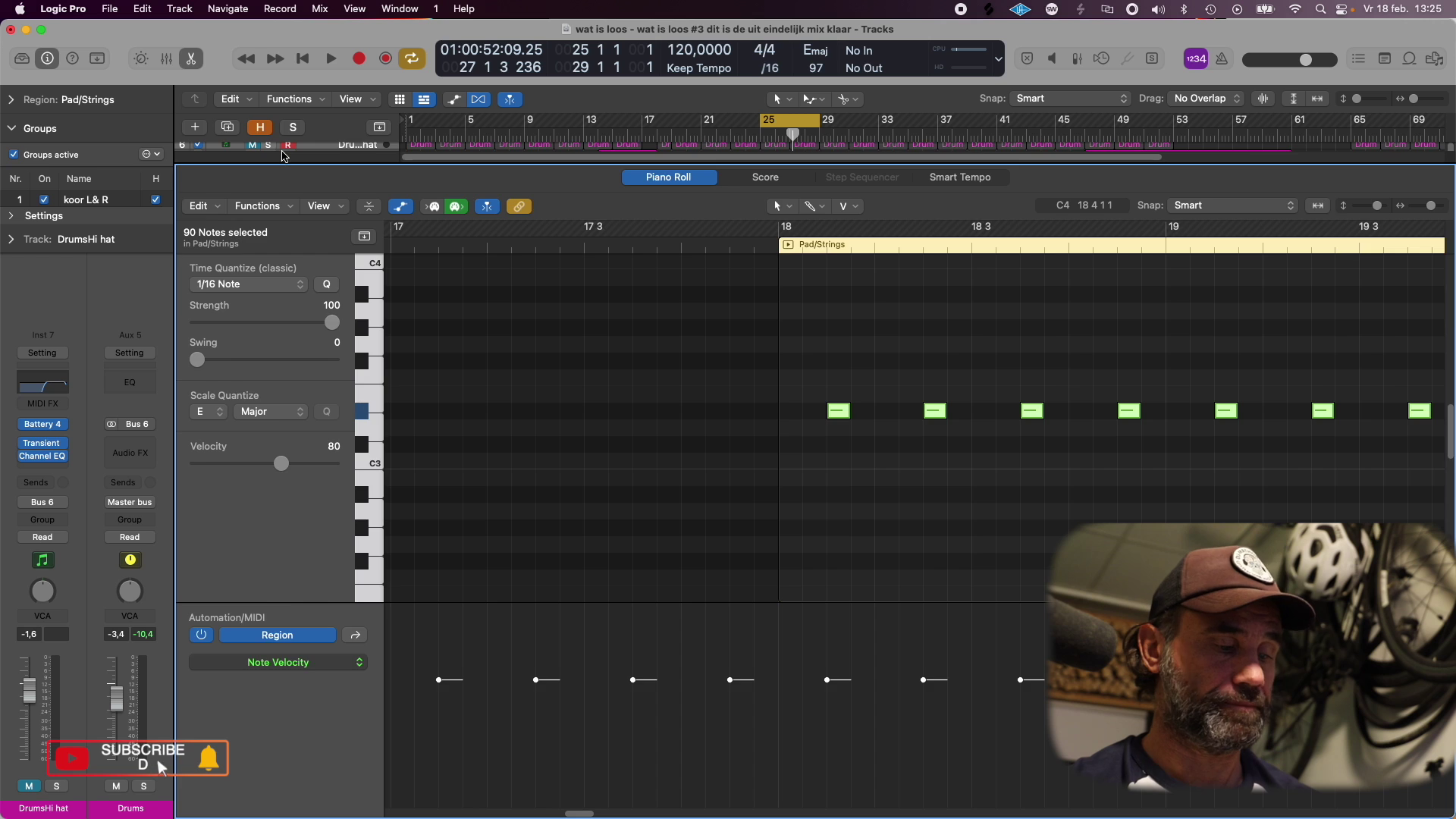
{"action": "key", "text": "p"}
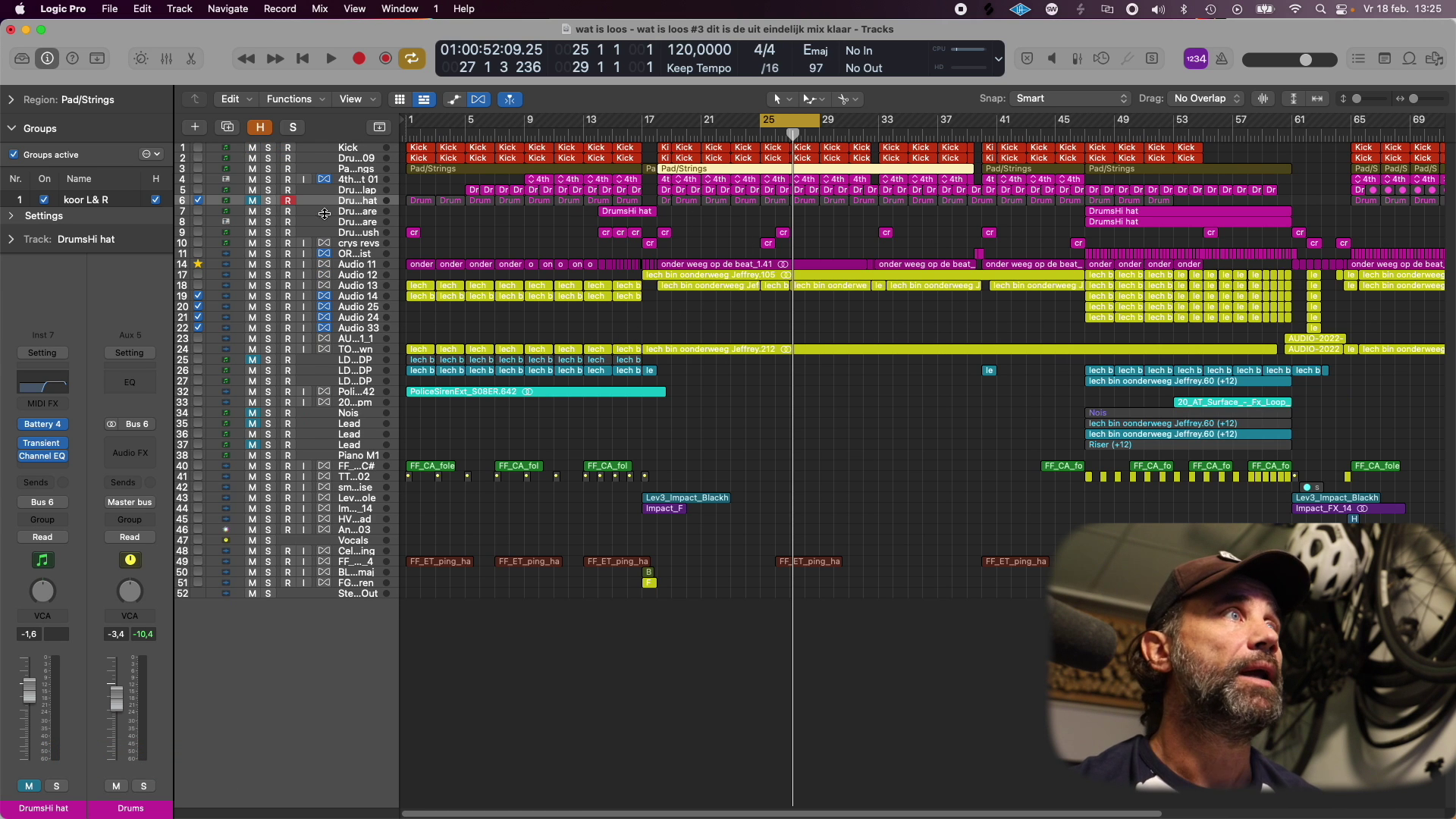
Unmute and solo the DrumsHi hat, play the loop, and lower its fader
{"action": "left_click", "coordinate": [254, 201]}
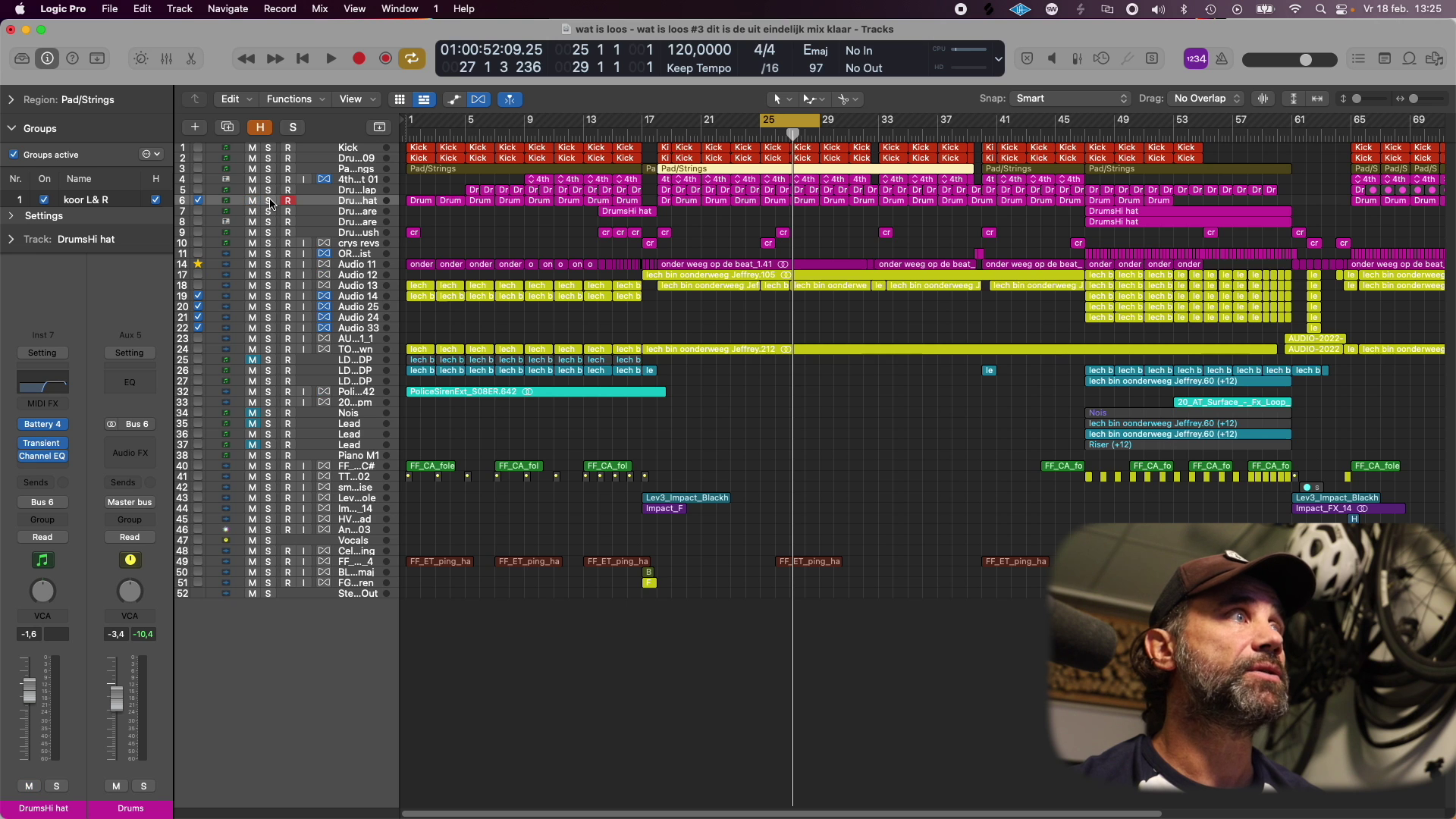
{"action": "left_click", "coordinate": [269, 201]}
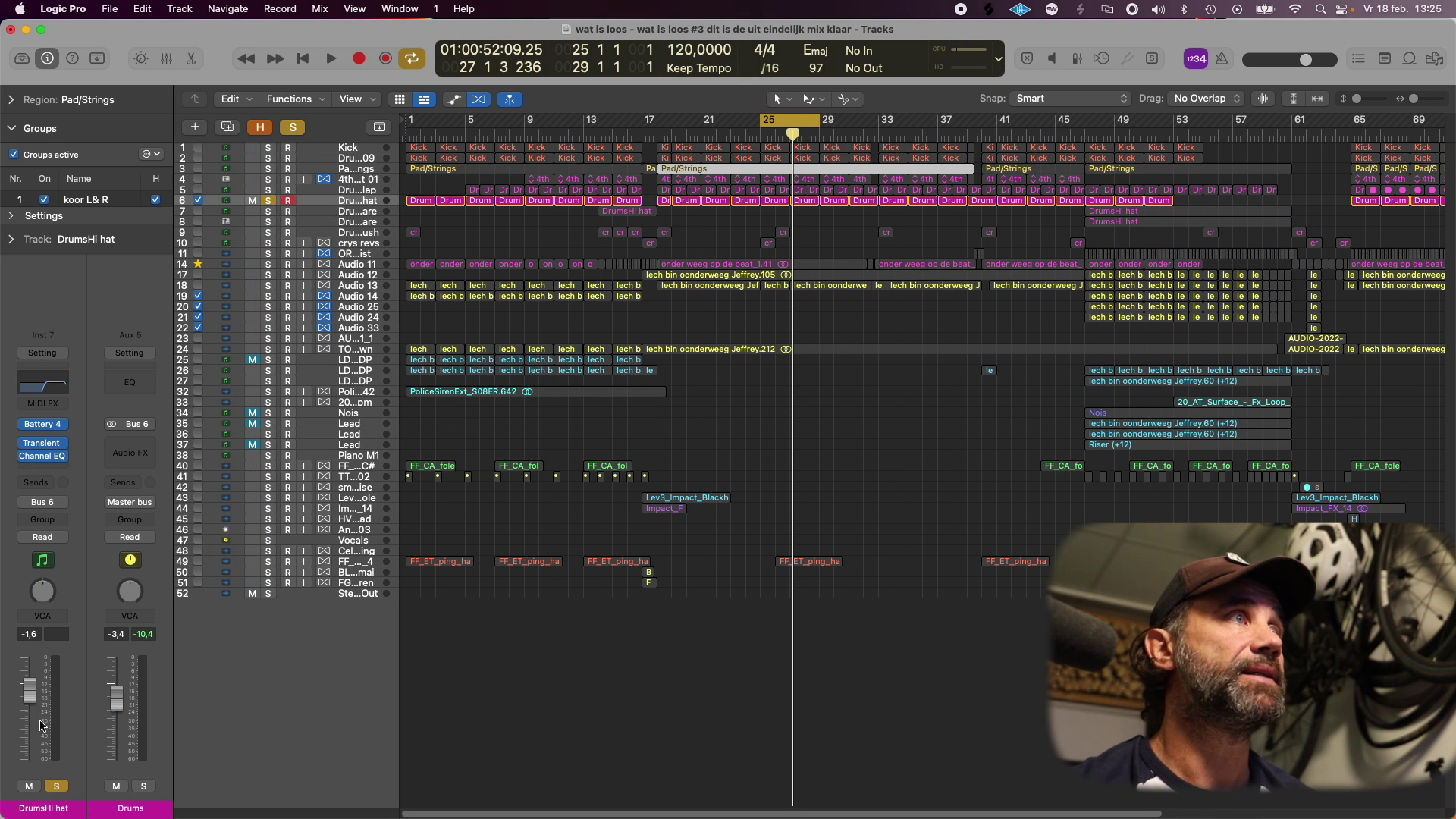
{"action": "key", "text": "space"}
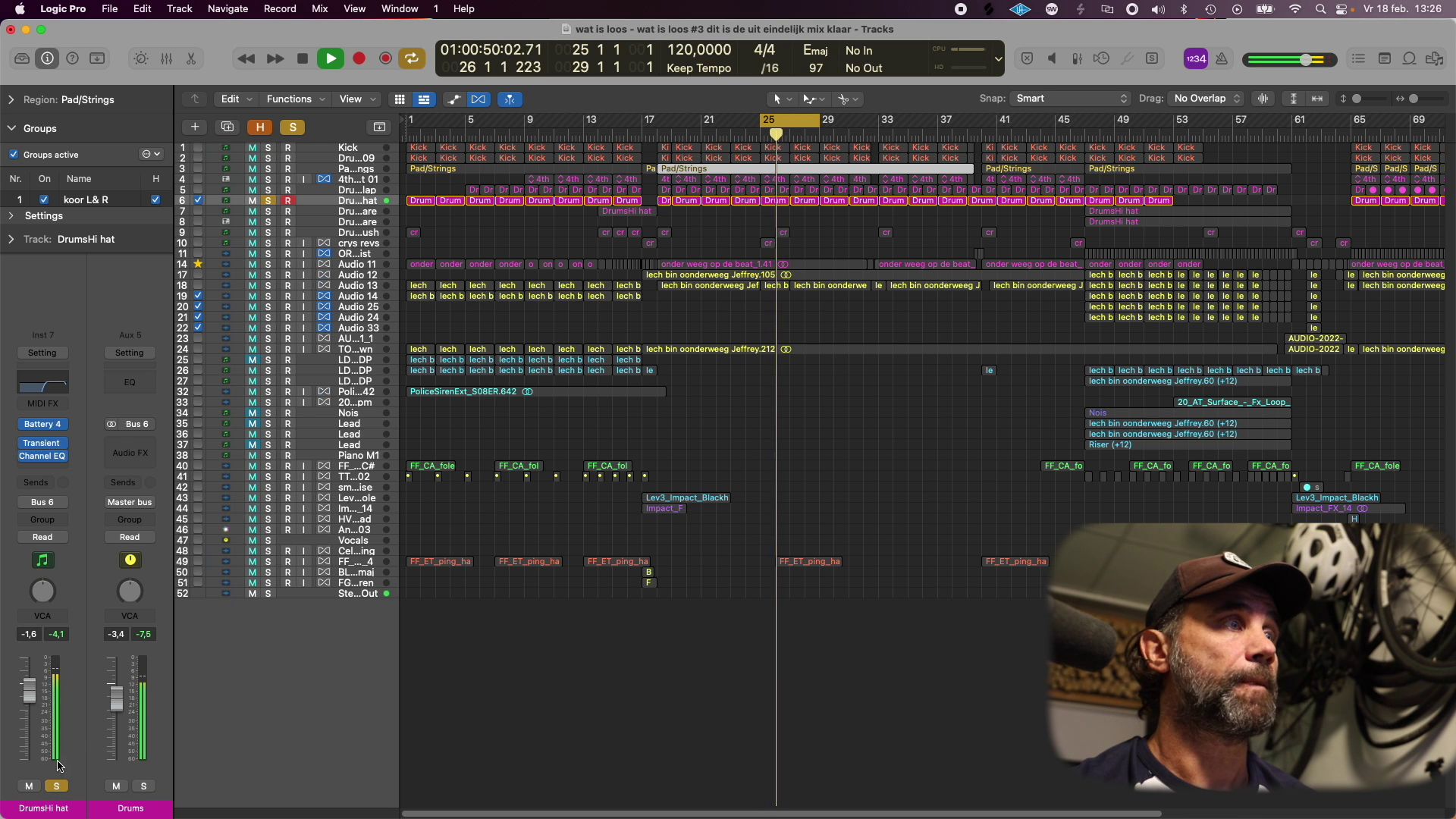
{"action": "left_click_drag", "start_coordinate": [42, 714], "coordinate": [35, 744]}
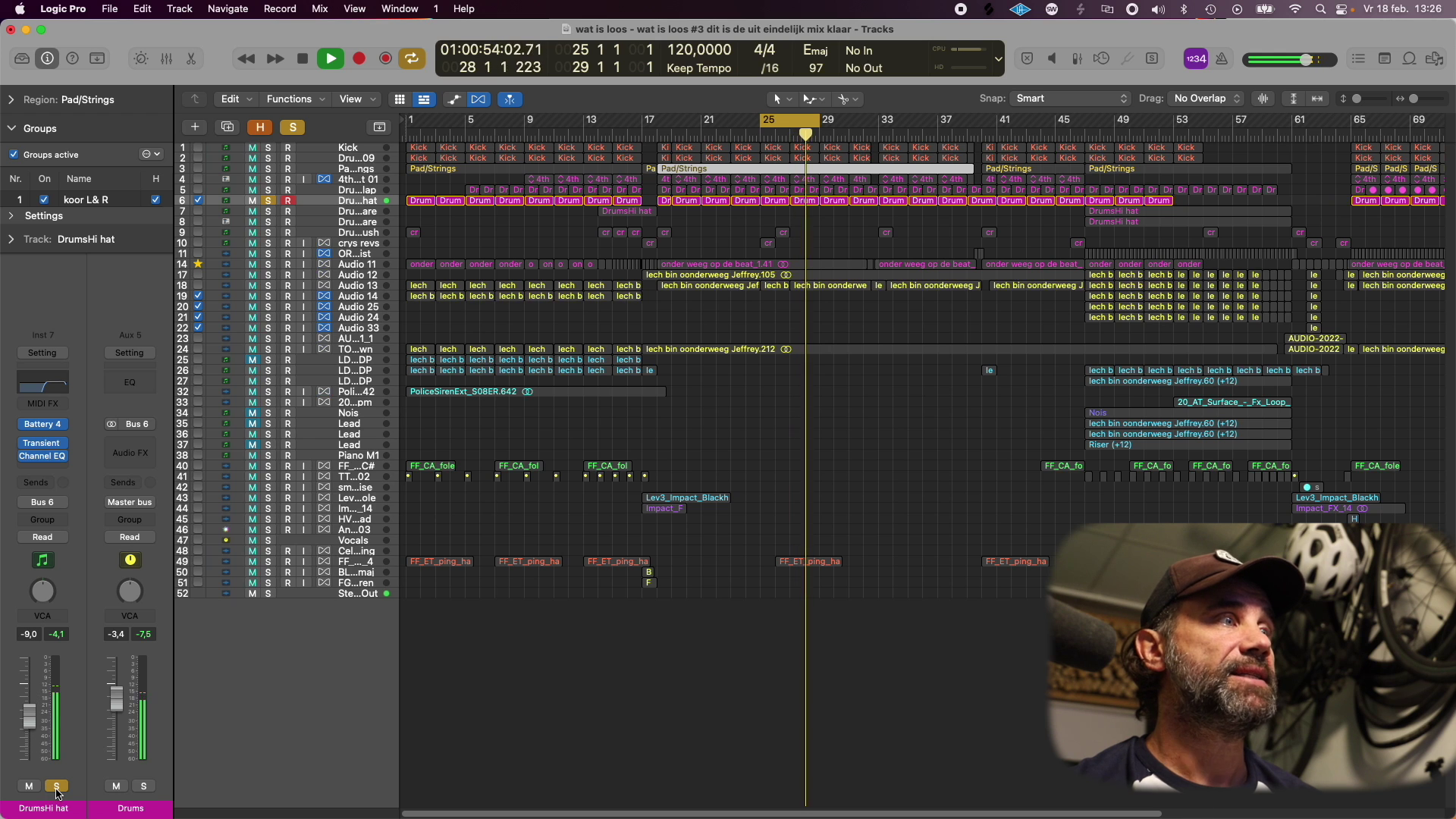
Unsolo the hi-hat and raise its fader to about -1.7 dB against the full mix
{"action": "left_click", "coordinate": [56, 787]}
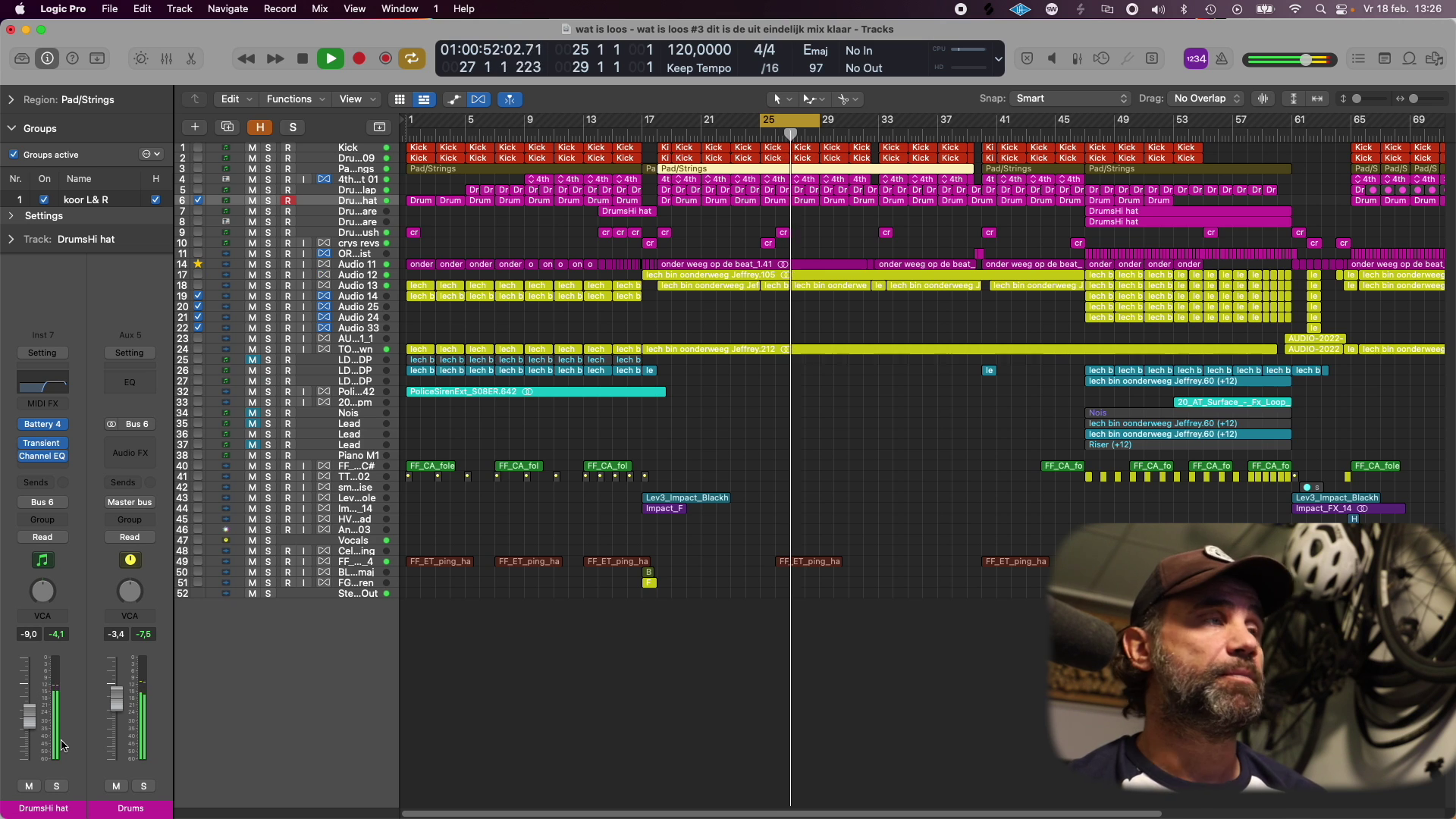
{"action": "left_click_drag", "start_coordinate": [29, 714], "coordinate": [28, 677]}
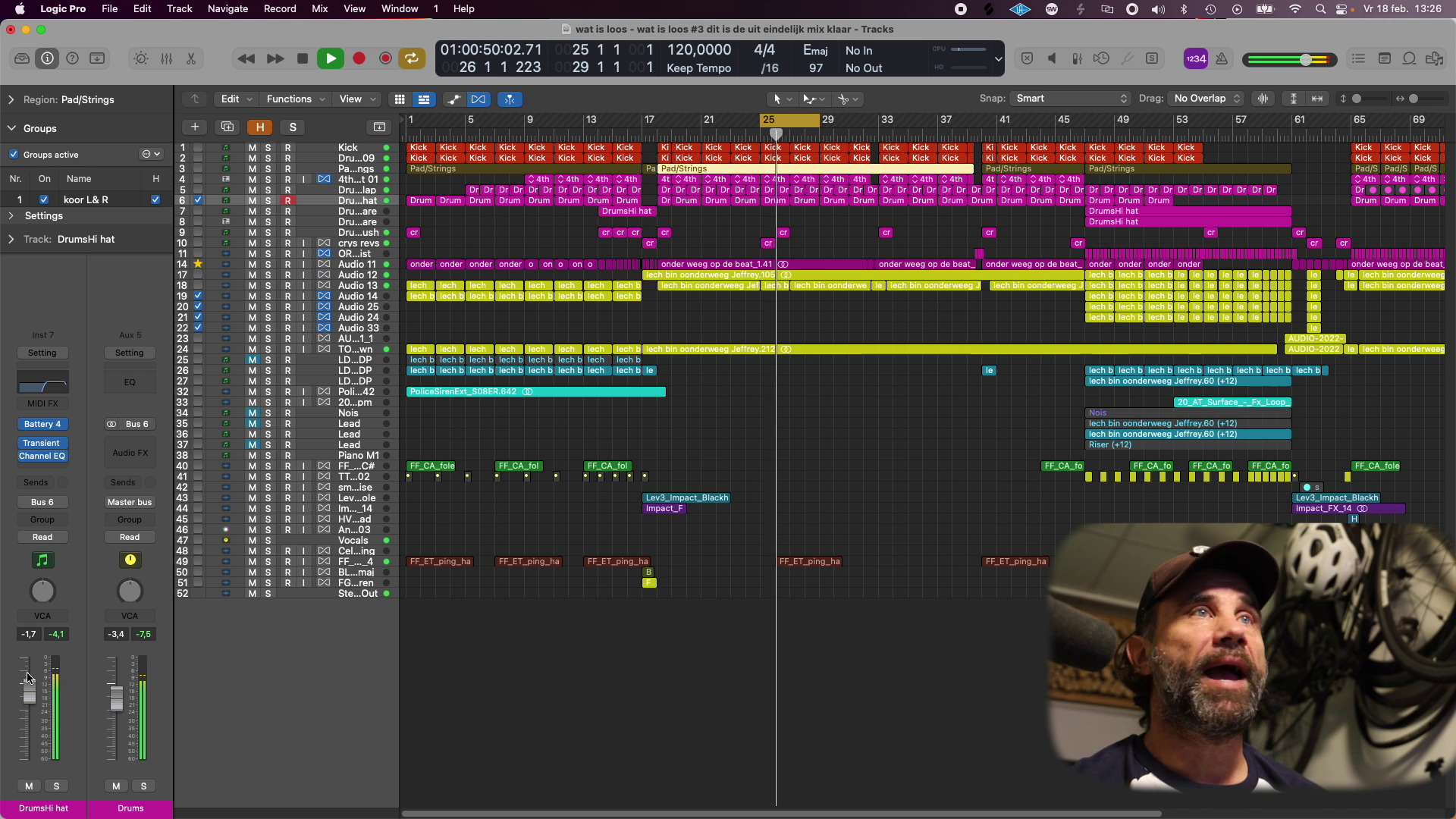
{"action": "key", "text": "space"}
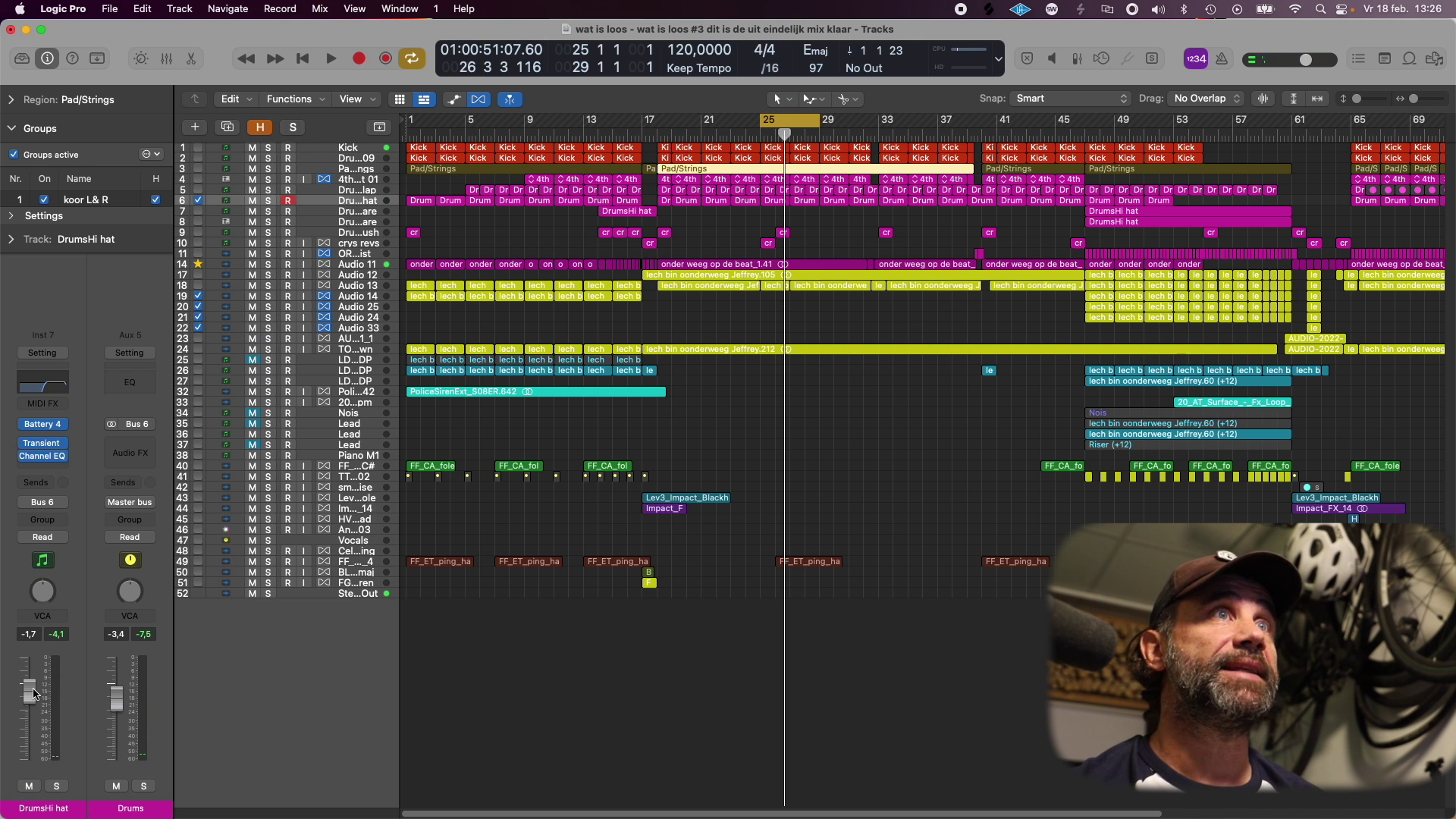
{"action": "key", "text": "space"}
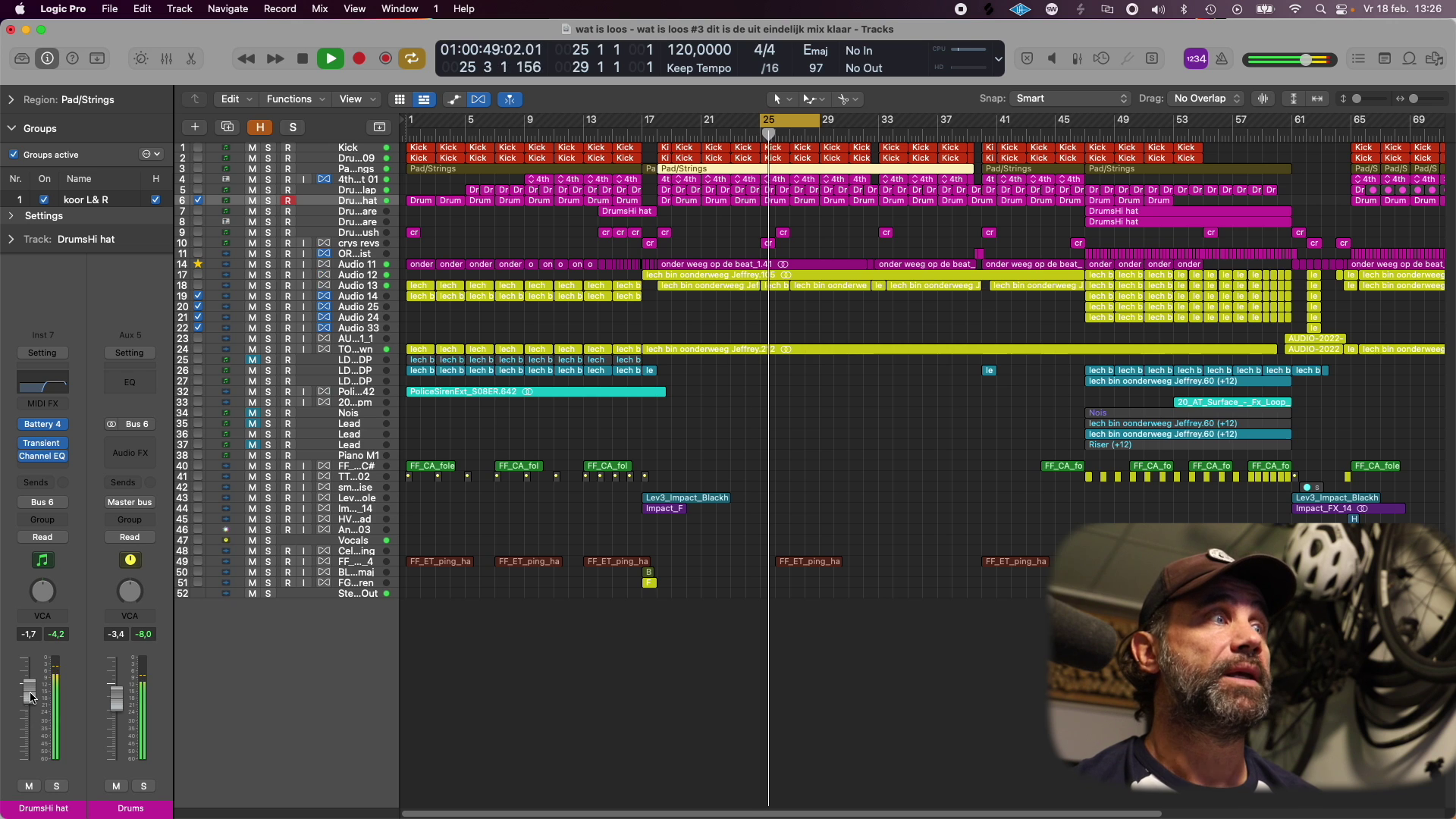
{"action": "key", "text": "space"}
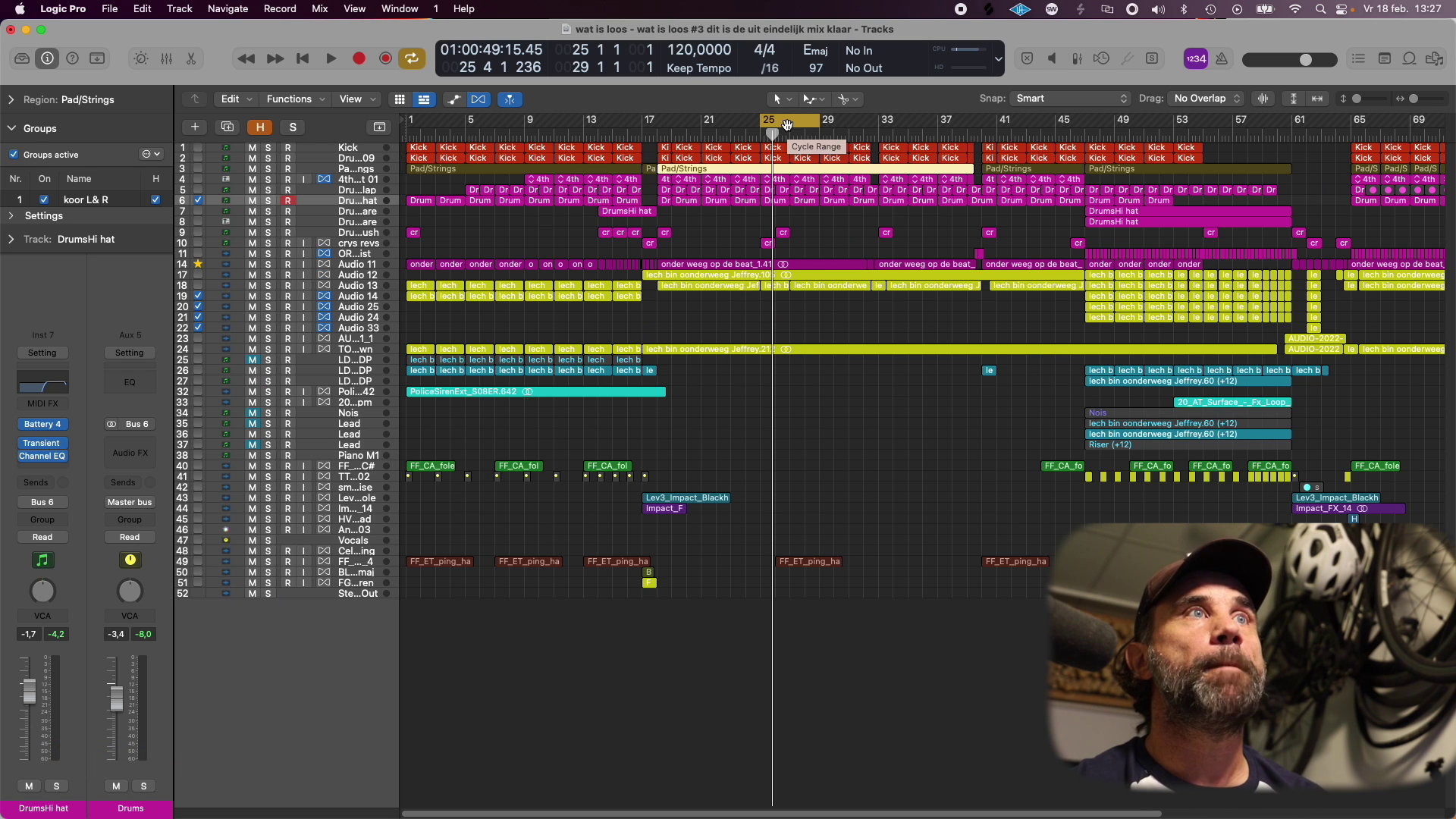
Loop bars 5–9 with the DrumsHi hat muted, then unmute it mid-playback at about -1.7 dB
{"action": "left_click", "coordinate": [787, 125]}
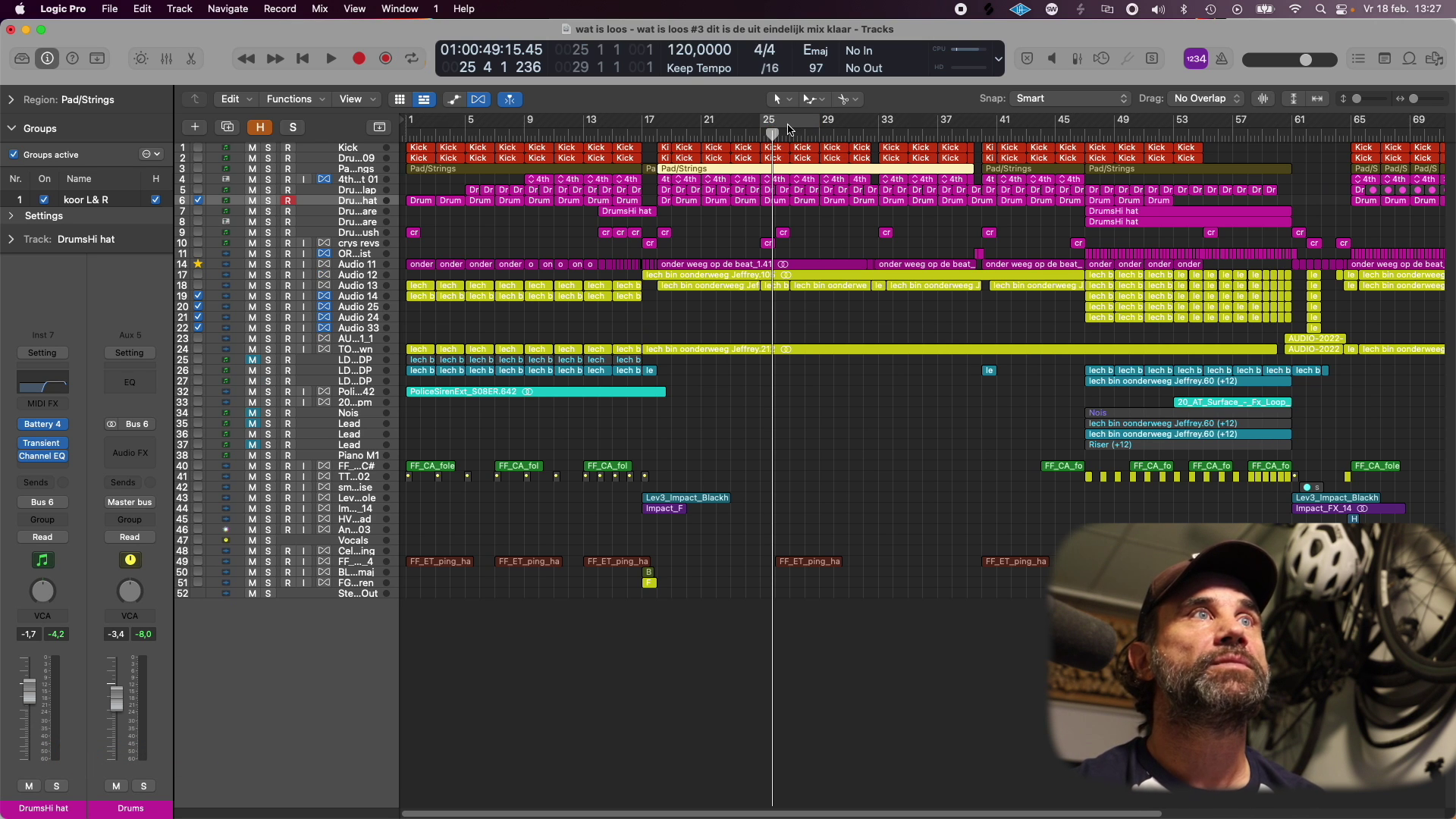
{"action": "left_click", "coordinate": [252, 201]}
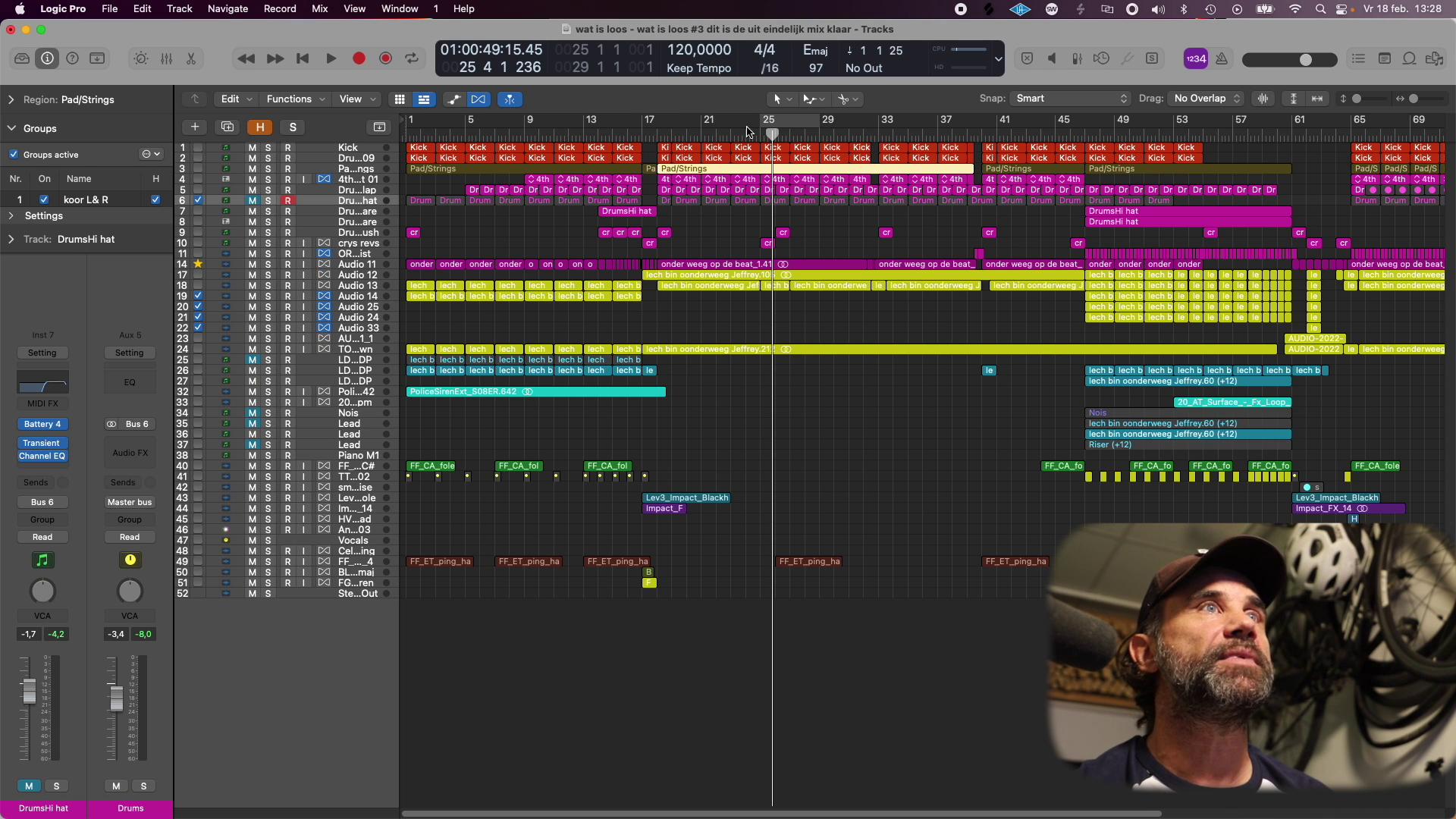
{"action": "left_click", "coordinate": [799, 130]}
{"action": "key", "text": "space"}
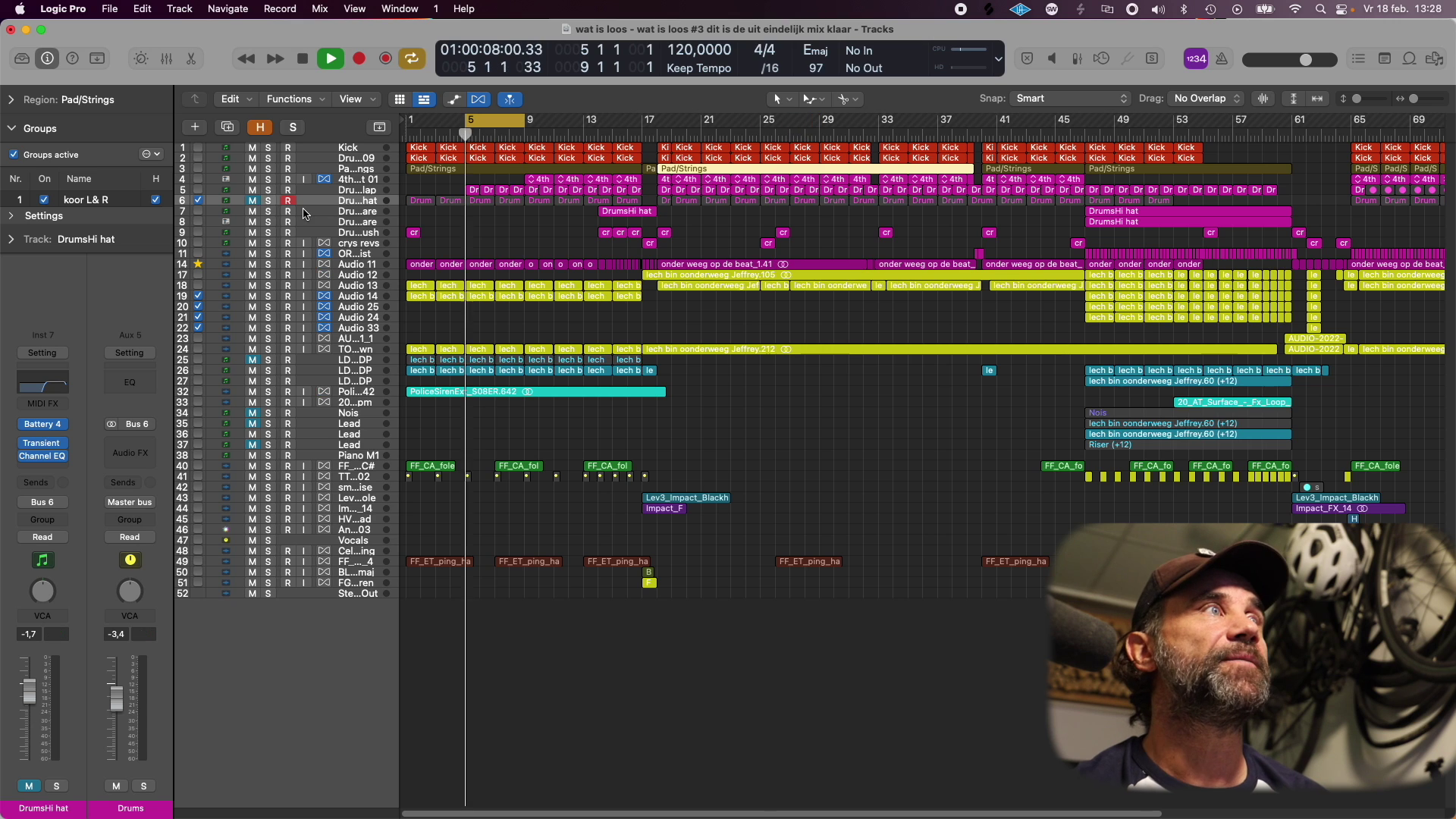
{"action": "left_click", "coordinate": [253, 201]}
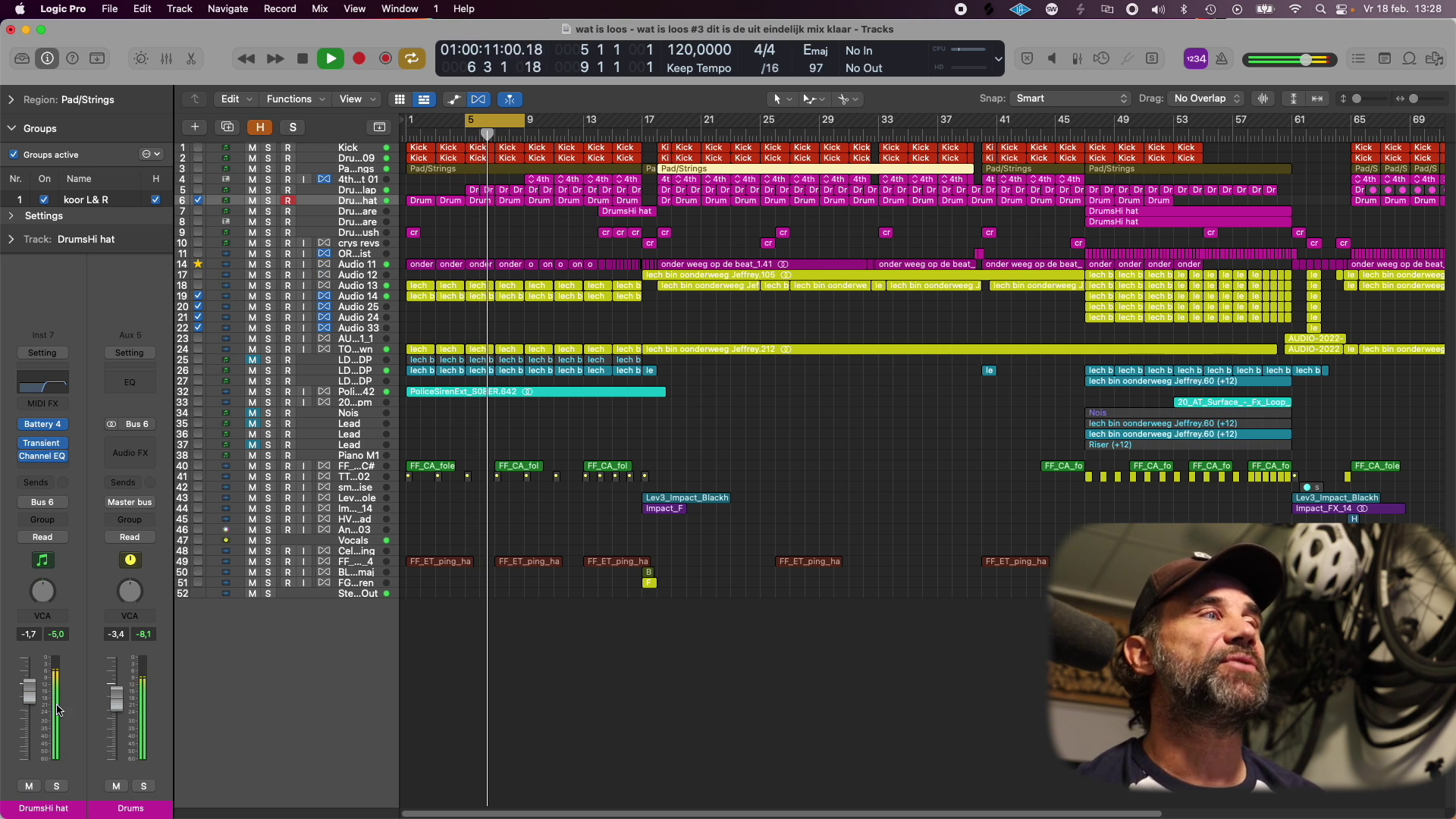
{"action": "left_click_drag", "start_coordinate": [58, 709], "coordinate": [29, 690]}
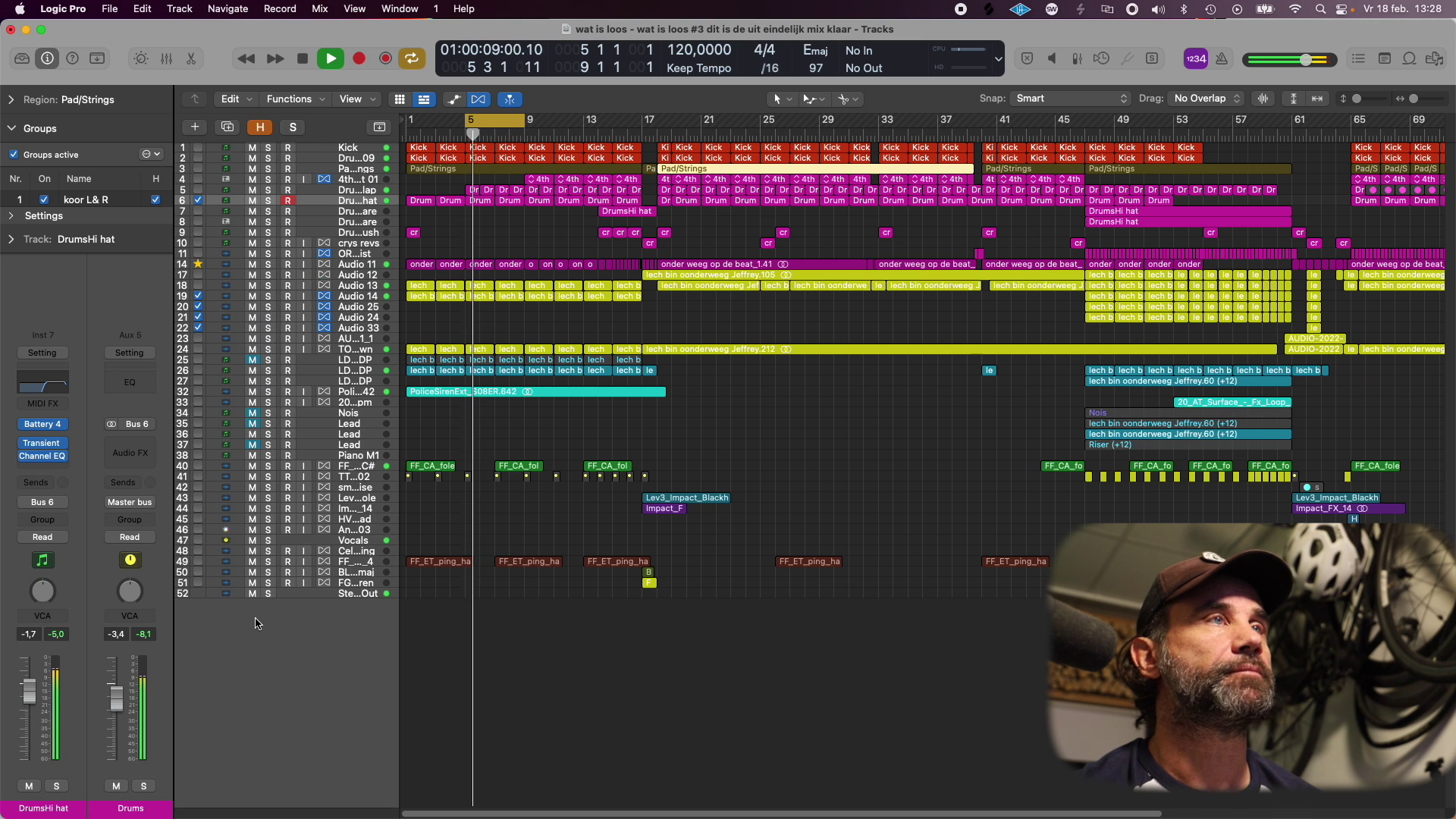
{"action": "key", "text": "space"}
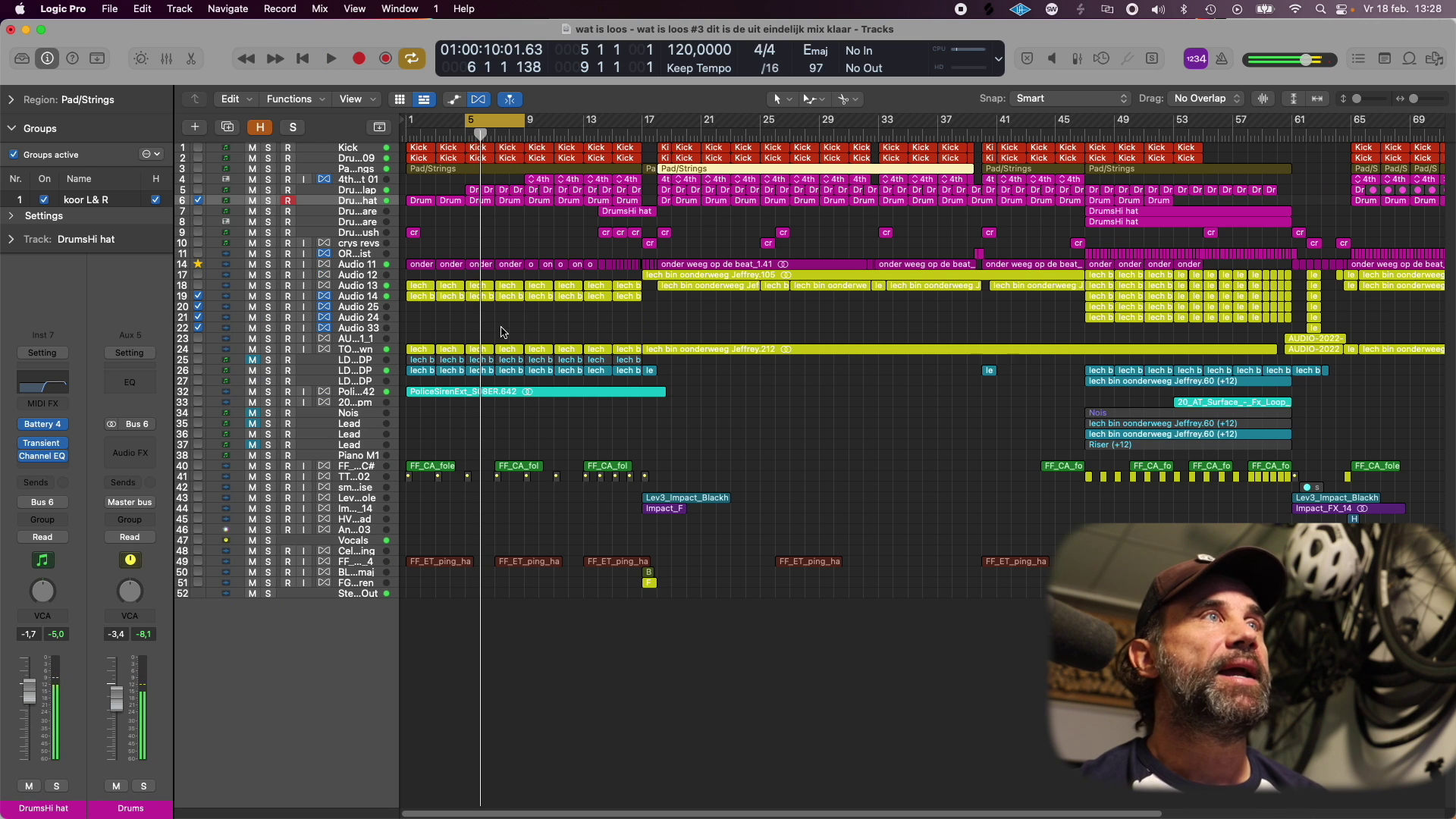
{"action": "left_click", "coordinate": [253, 169]}
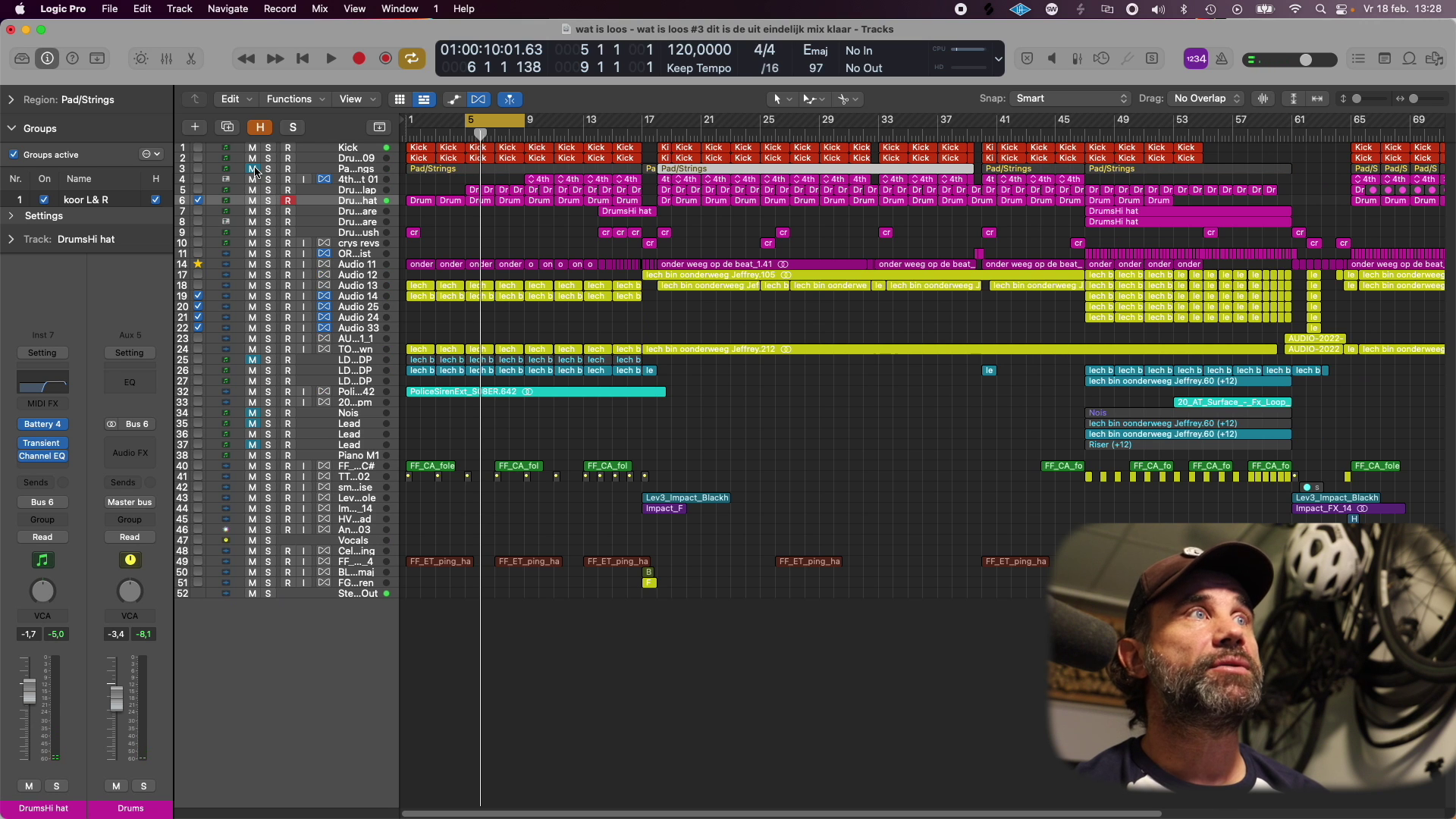
{"action": "key", "text": "space"}
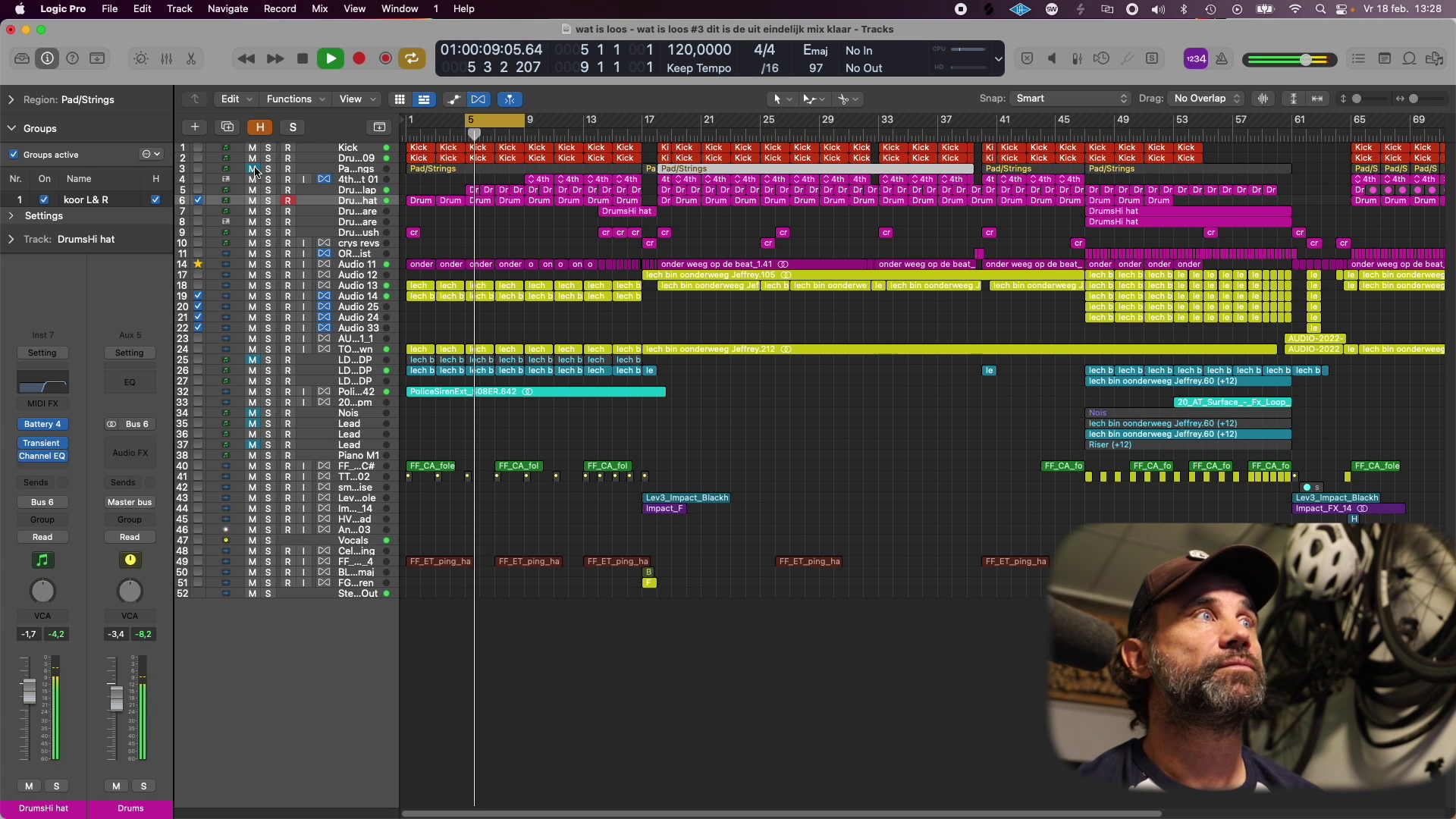
{"action": "left_click", "coordinate": [253, 168]}
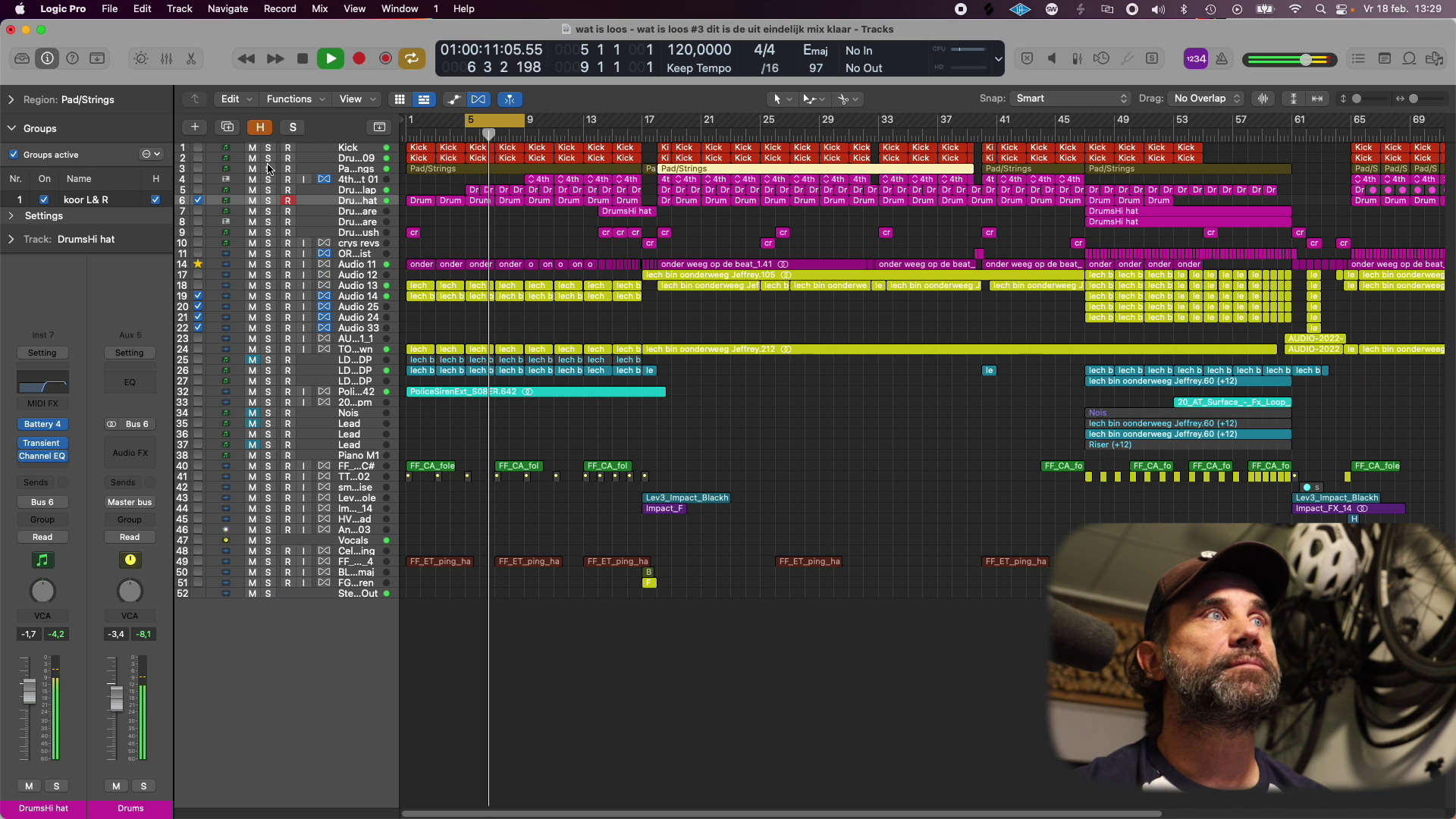
{"action": "key", "text": "space"}
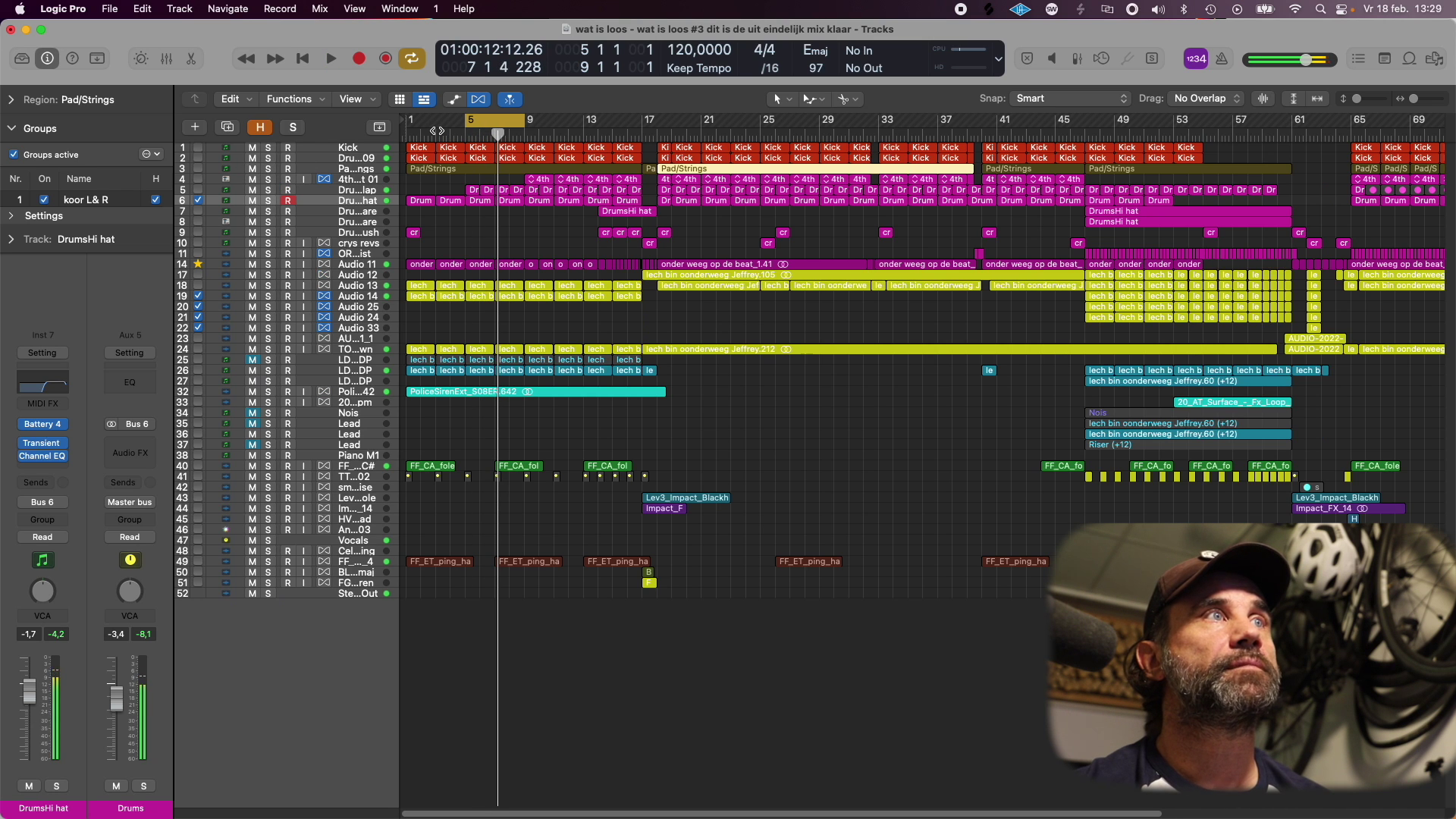